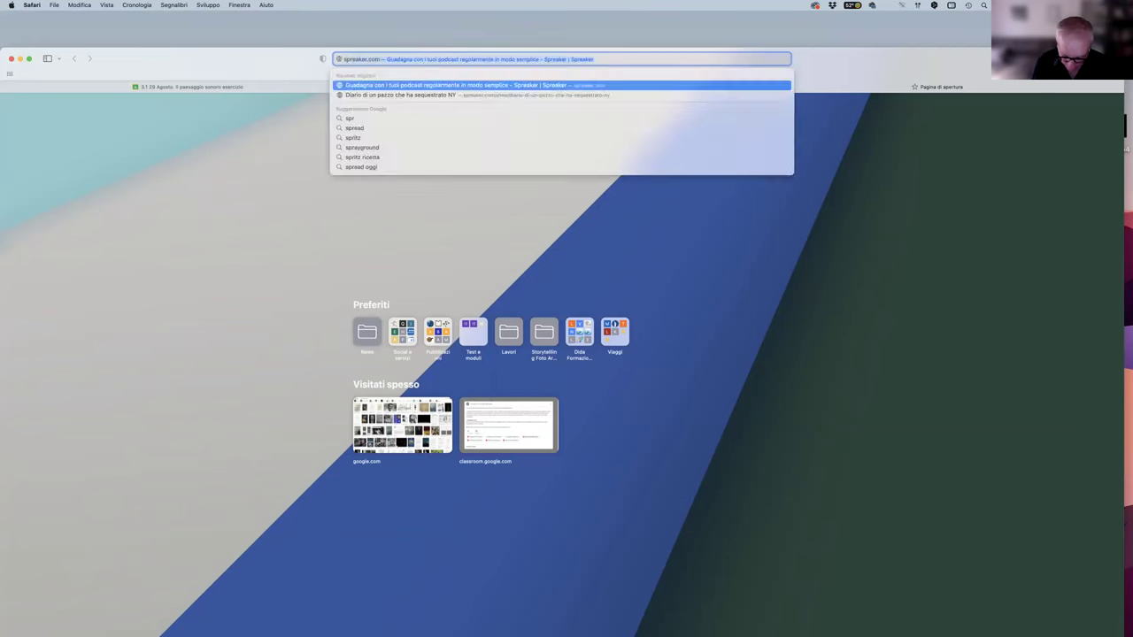
- Open spreaker.com and move the browser window up so the whole page fits on the screen
text(aker.com)
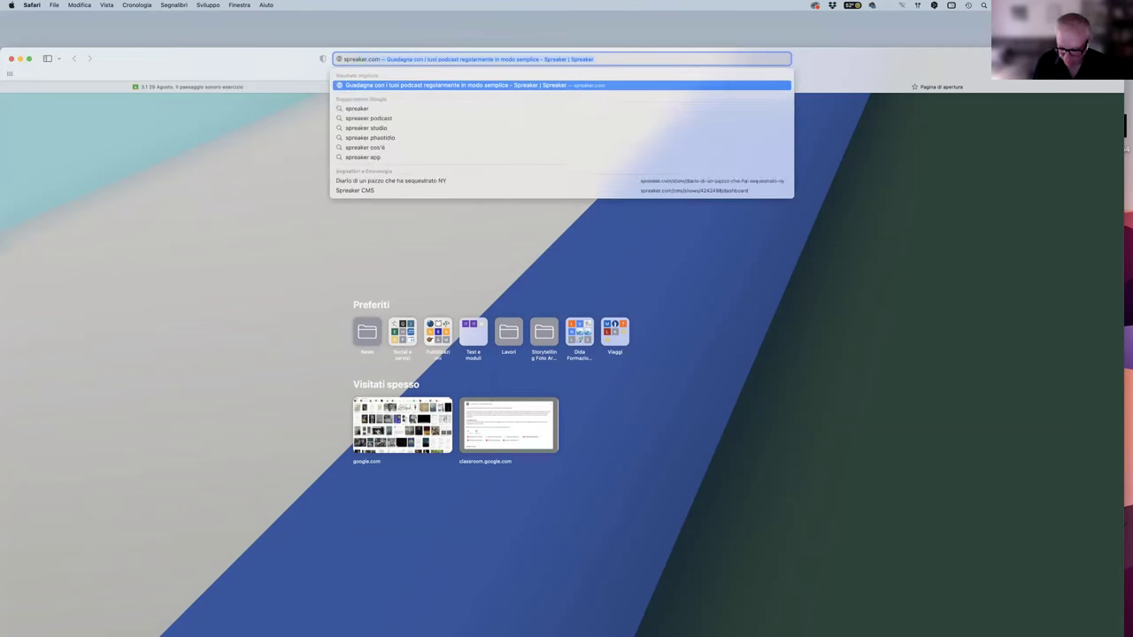
key(Return)
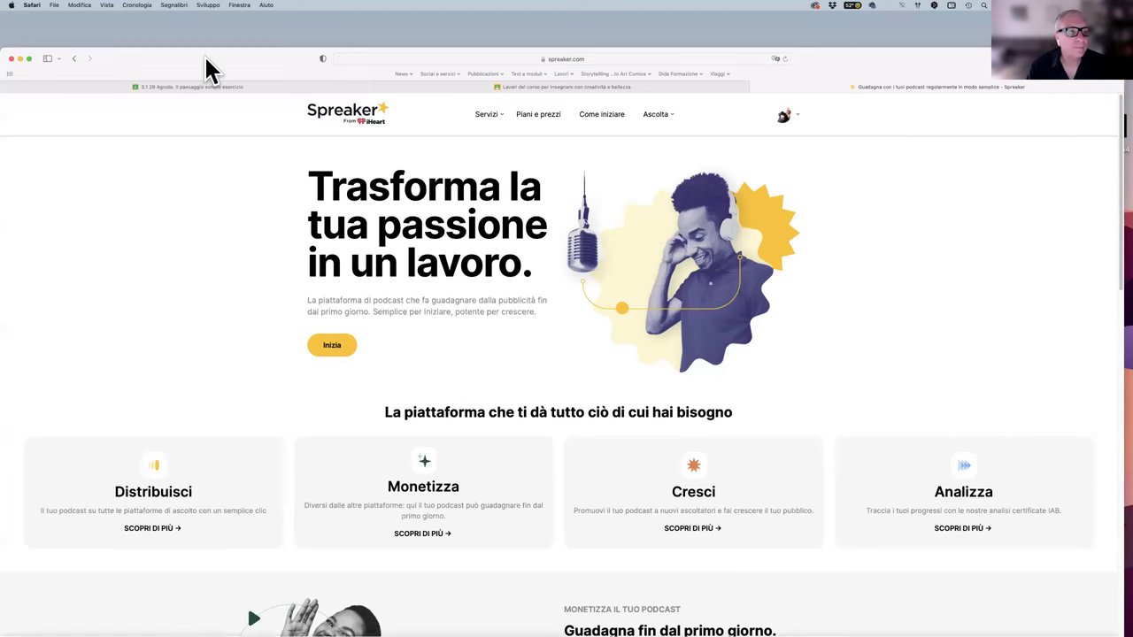
drag(204, 54, 212, 19)
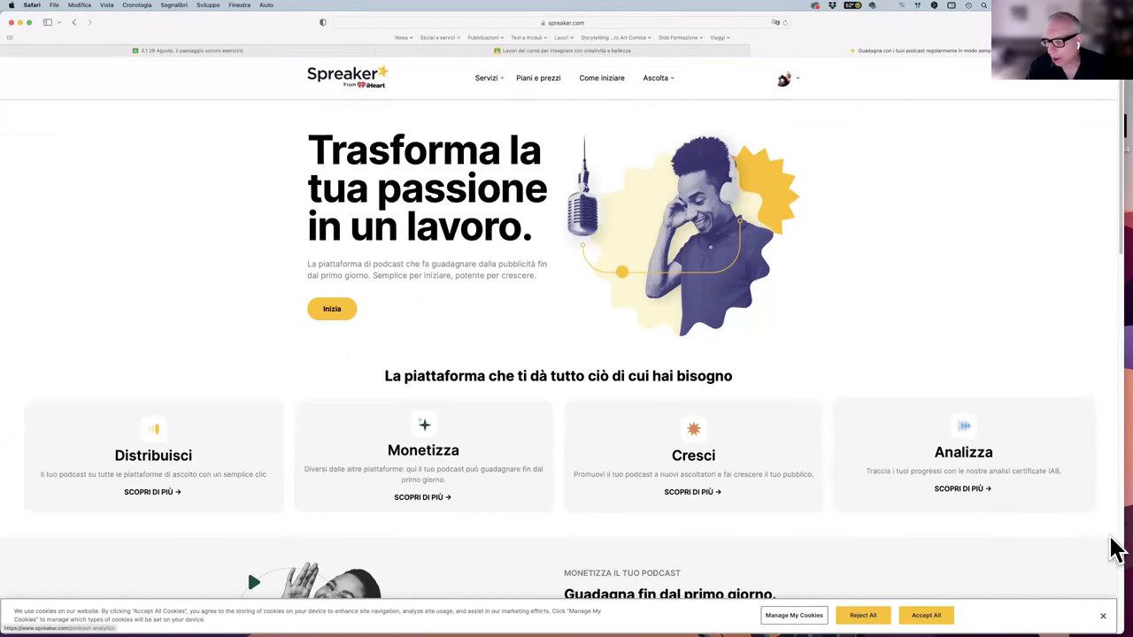
- Accept all cookies and dismiss the 30% discount promotion on the Spreaker home page
mouse_move(1118, 632)
mouse_down()
mouse_move(1112, 614)
mouse_move(1120, 621)
mouse_up()
click(920, 606)
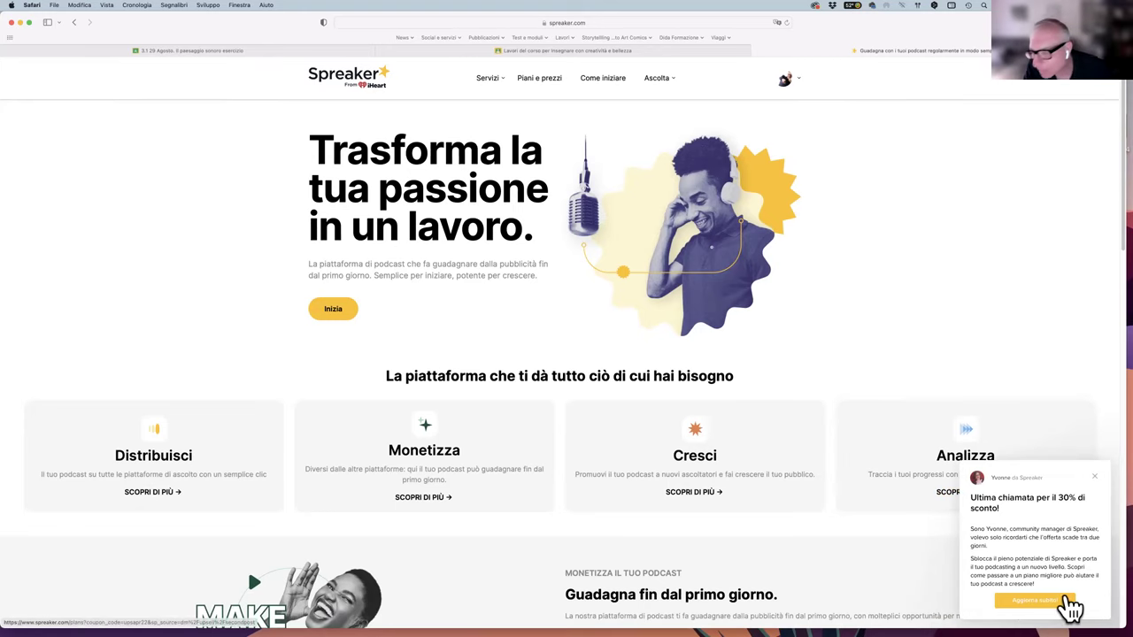
click(1095, 478)
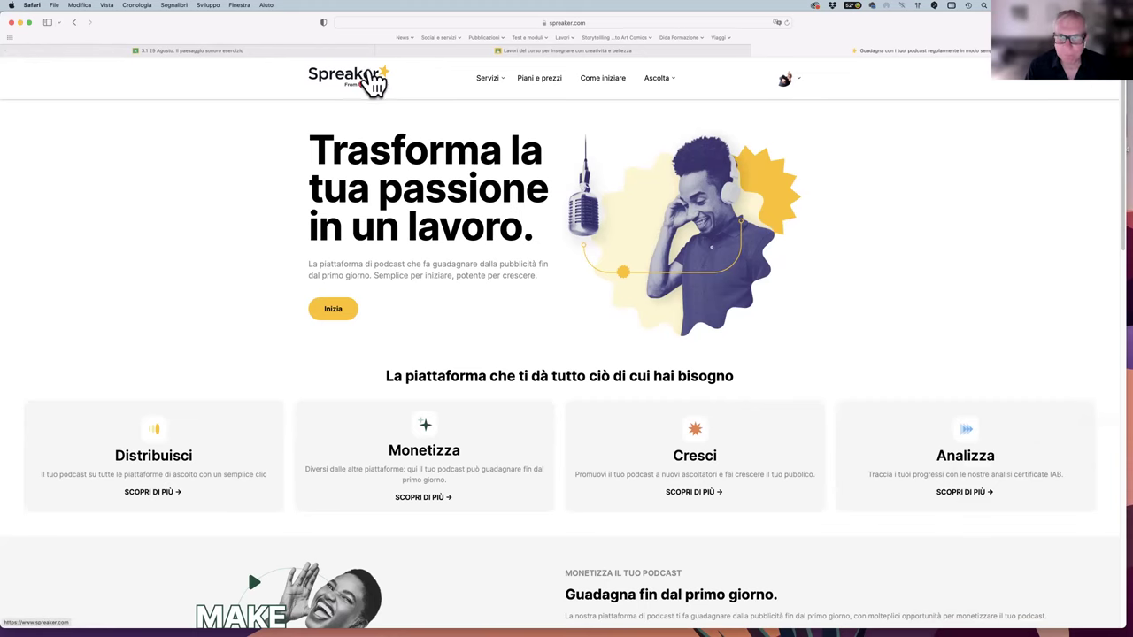
- Open the plans and prices page and compare the features and costs of the subscription plans
click(540, 84)
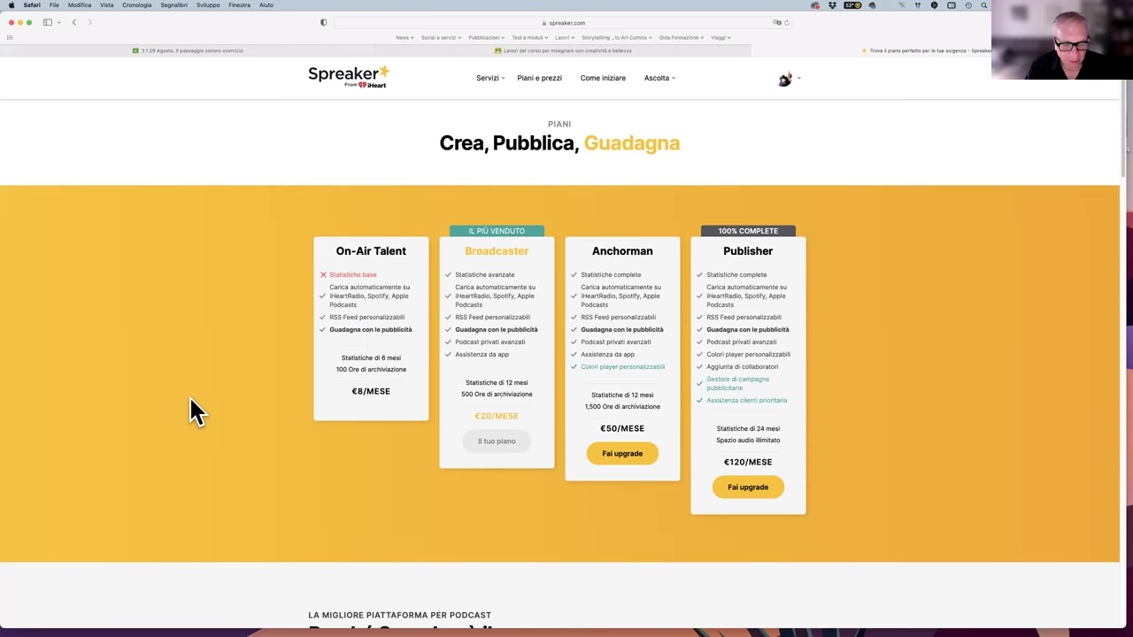
scroll(180, 421, down, 5)
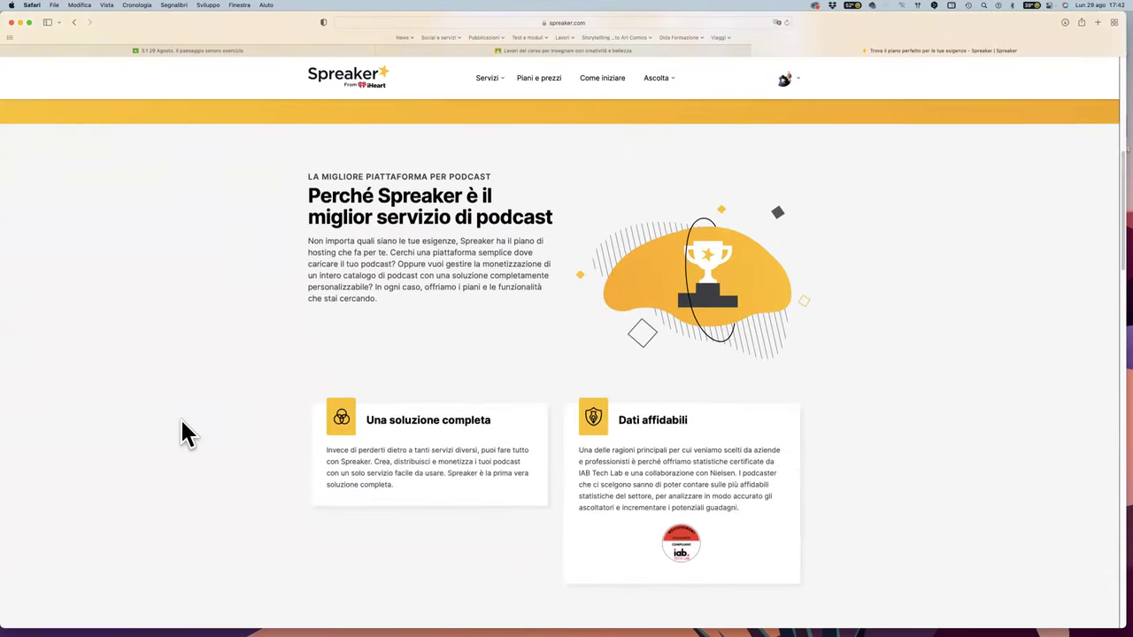
scroll(182, 425, up, 5)
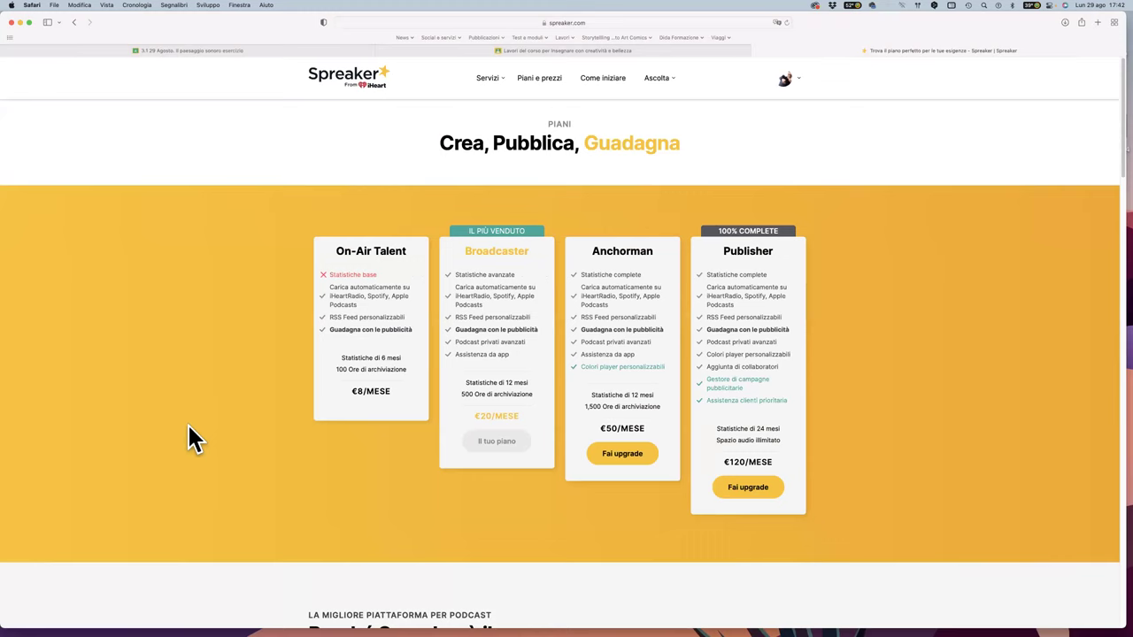
click(520, 80)
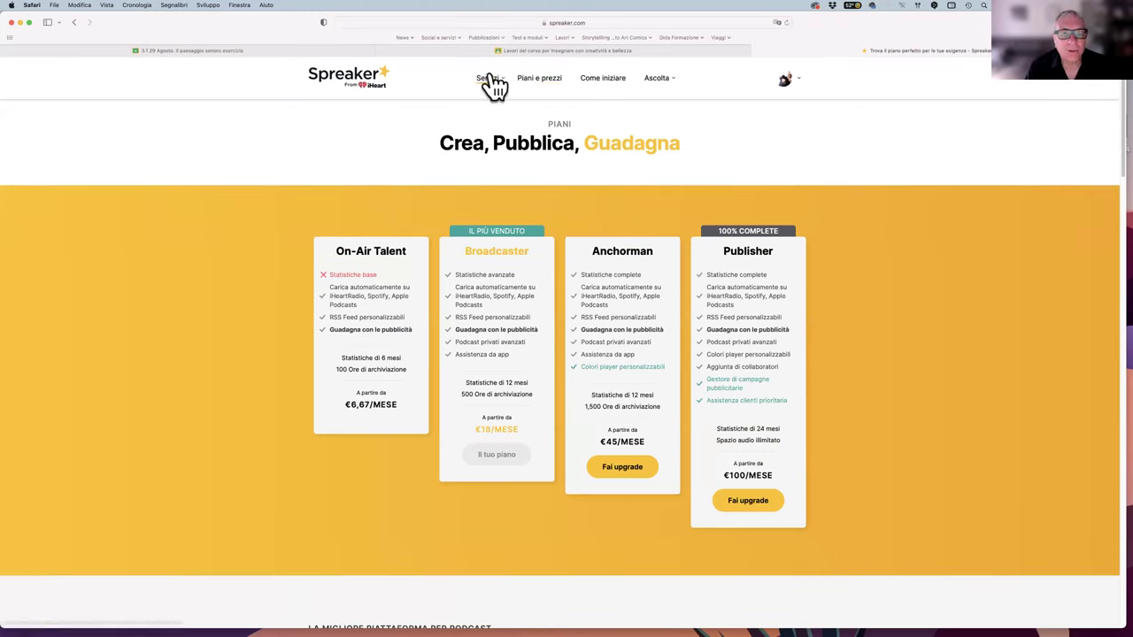
- Open the account settings and examine the full name field in the account information
mouse_move(493, 85)
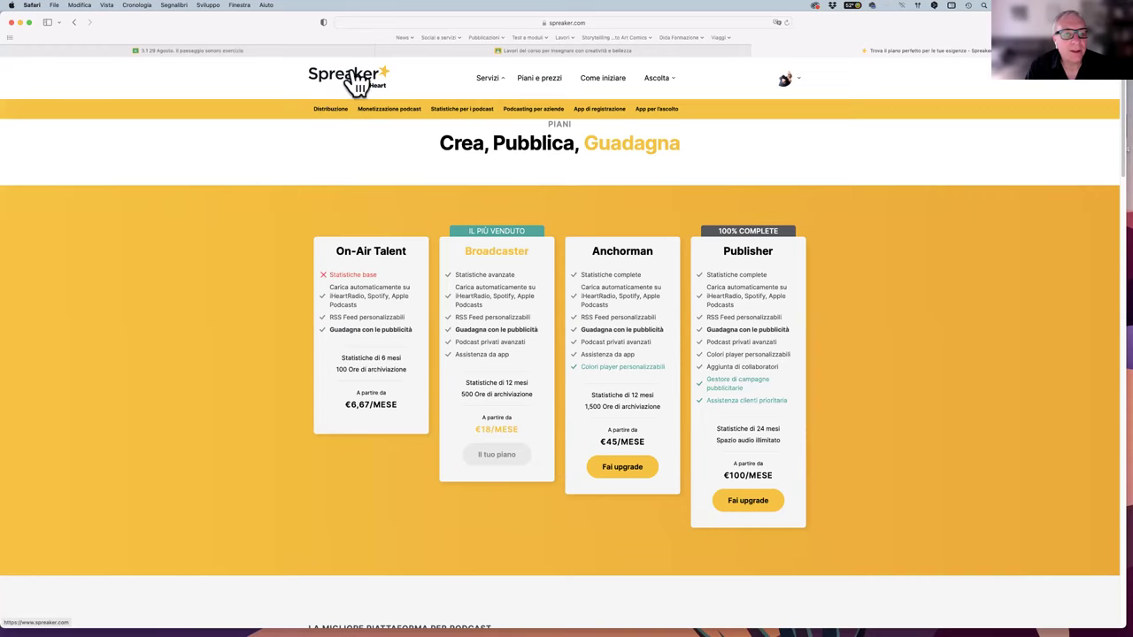
mouse_move(787, 85)
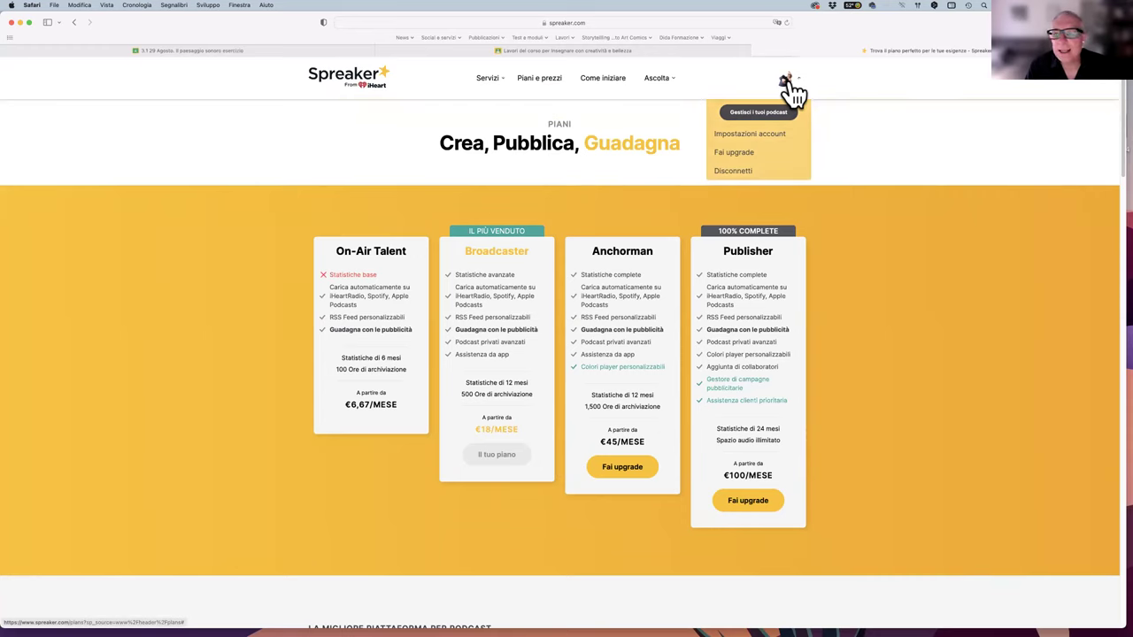
click(746, 135)
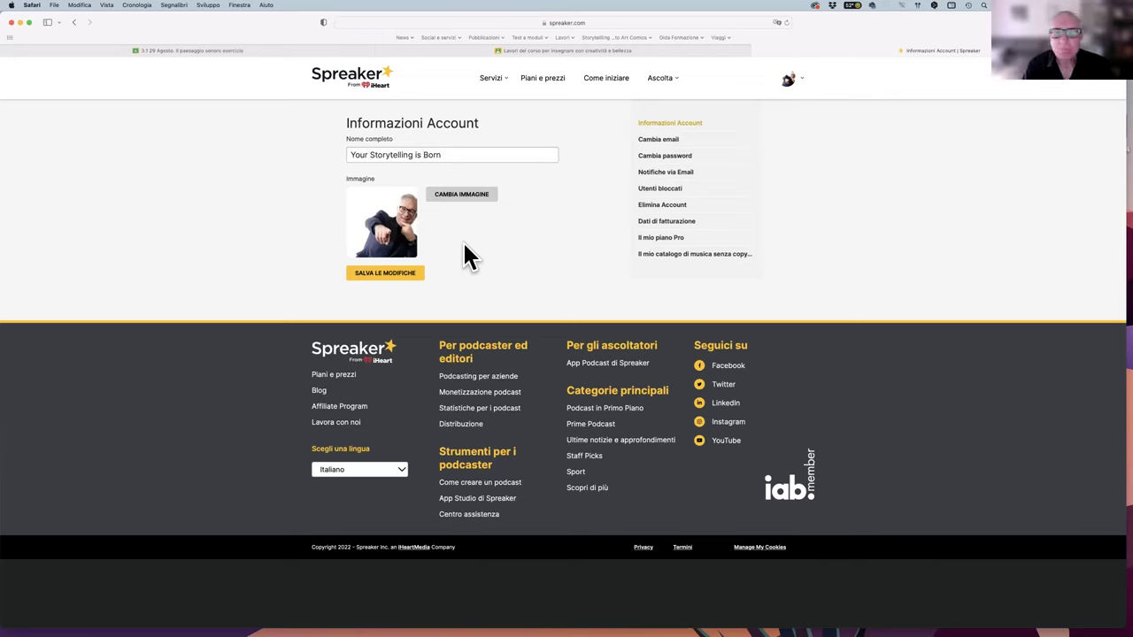
drag(457, 155, 286, 154)
click(455, 157)
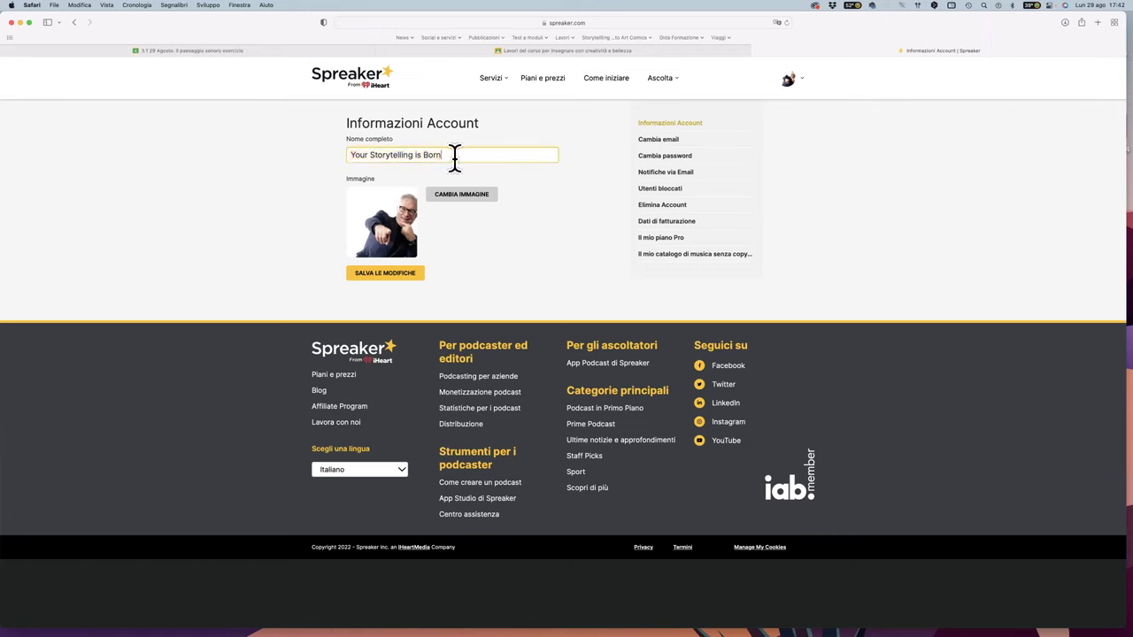
drag(455, 157, 320, 159)
click(262, 201)
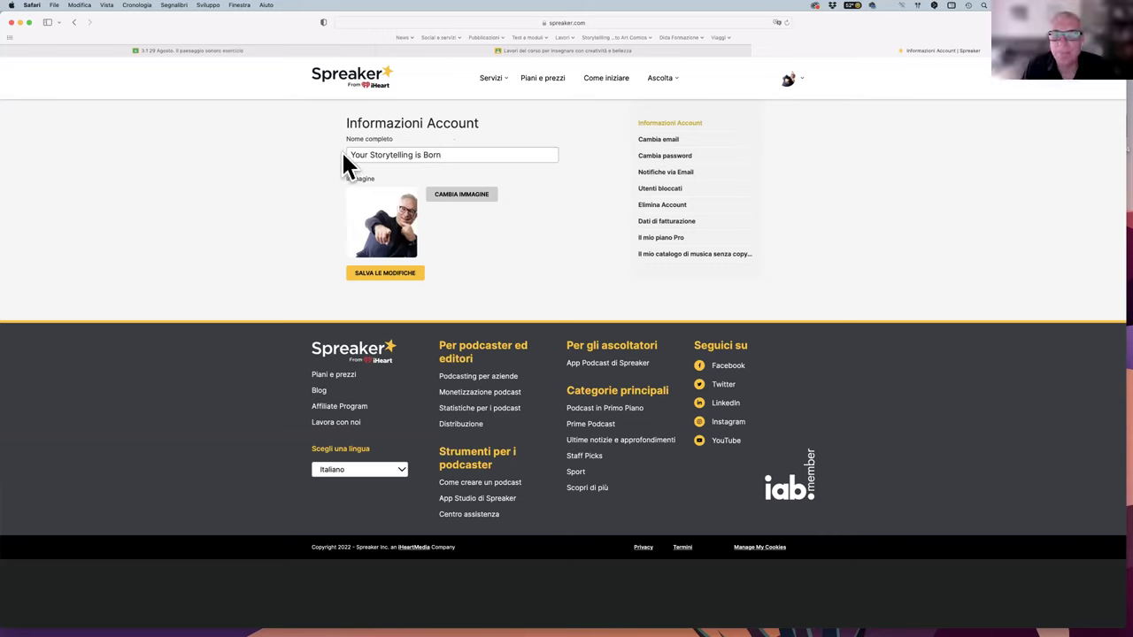
- Open the podcast management page from the account information page and look over the existing podcasts
click(793, 80)
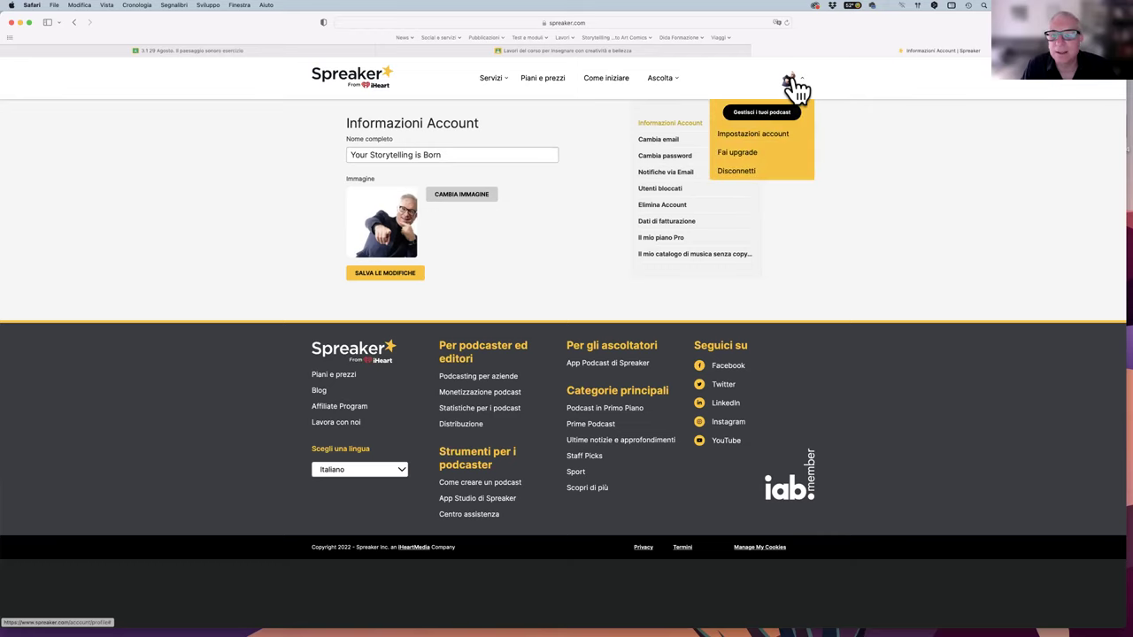
click(774, 113)
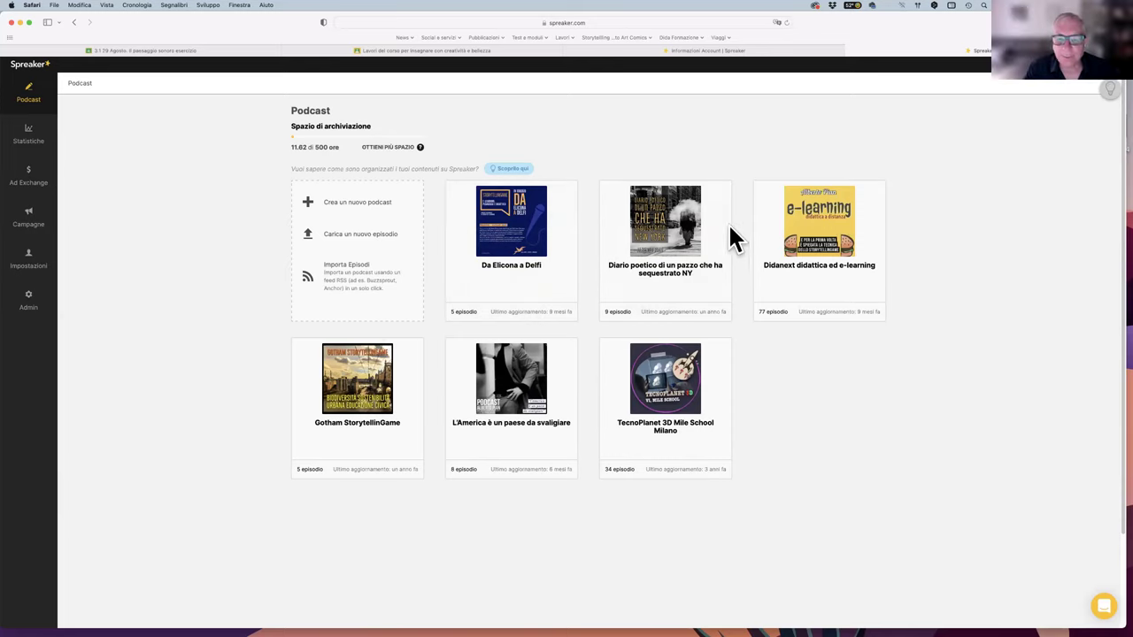
mouse_move(711, 232)
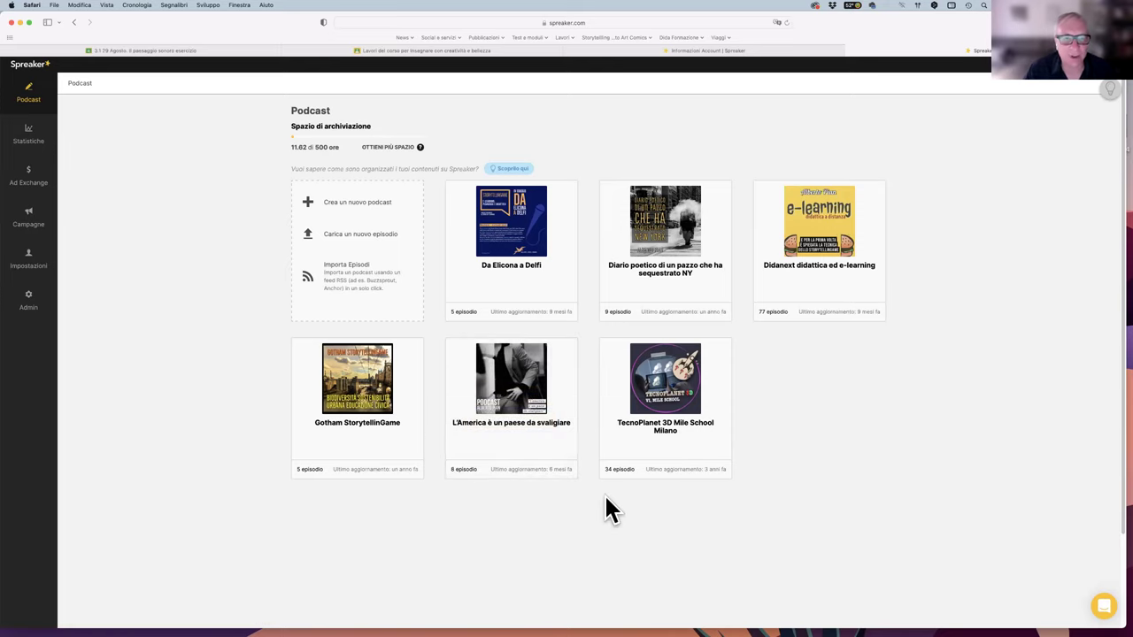
mouse_move(538, 442)
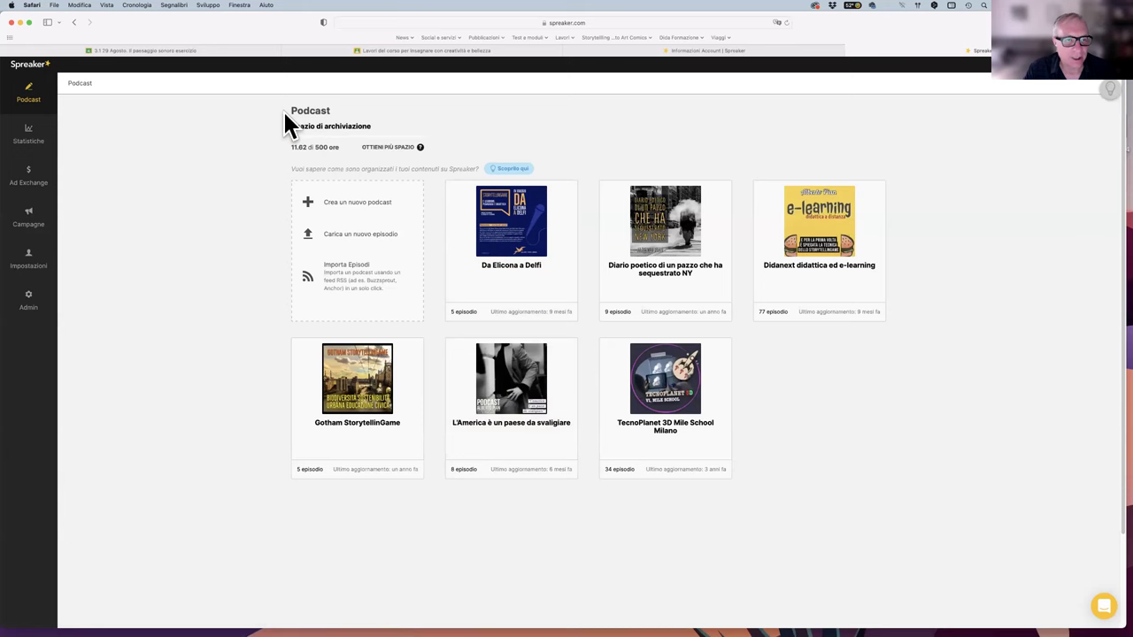
- Return to the account information page and review the full name entered there
click(75, 22)
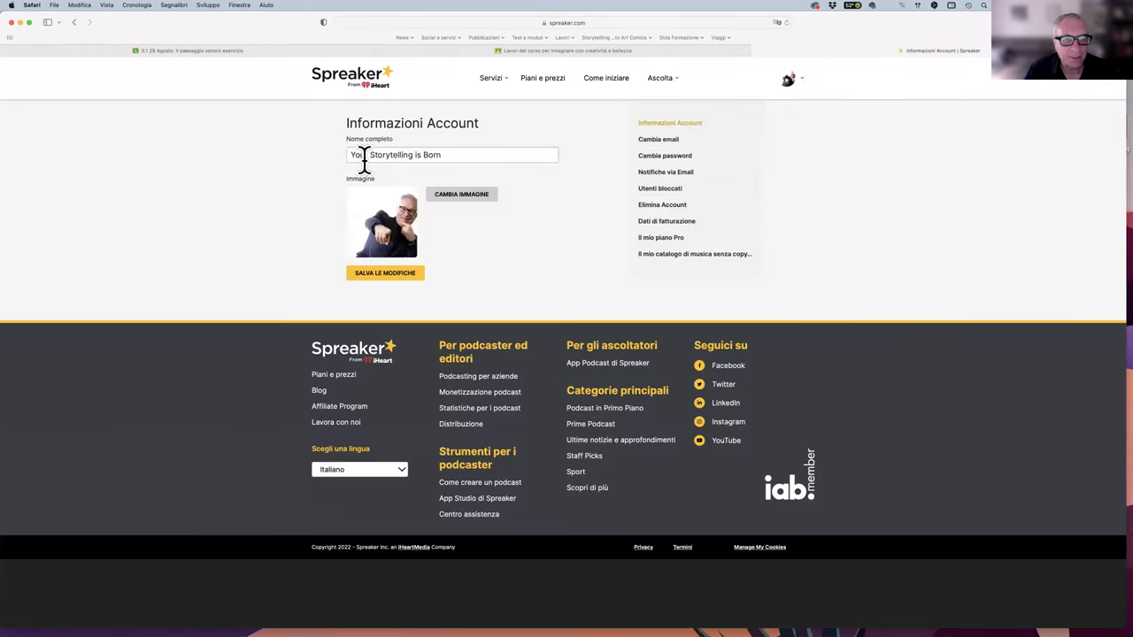
drag(349, 157, 463, 157)
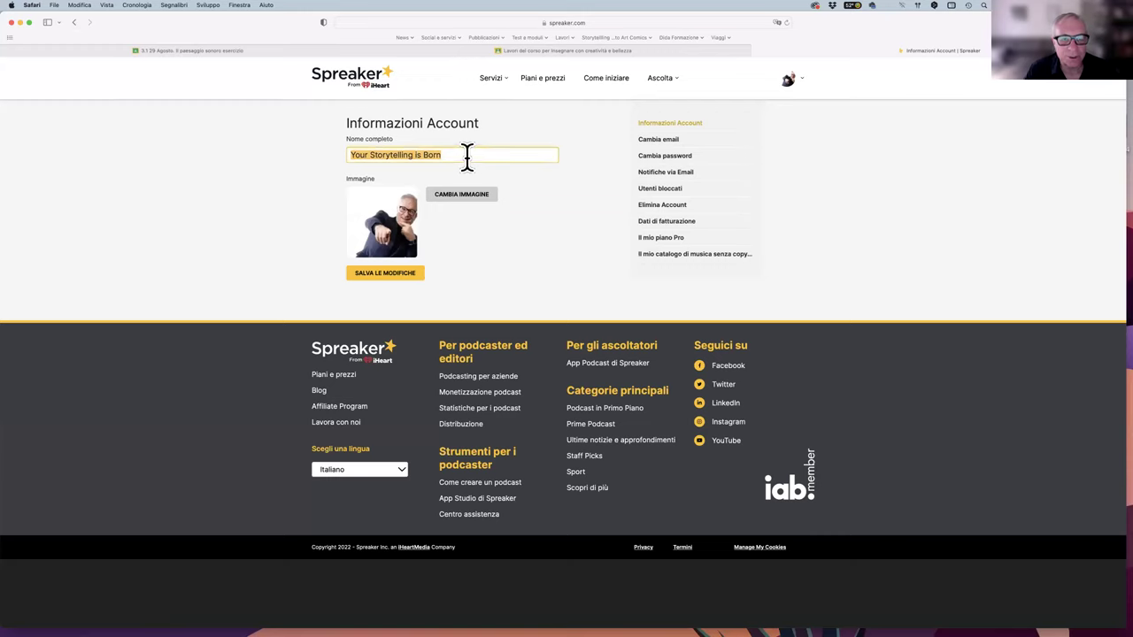
click(467, 157)
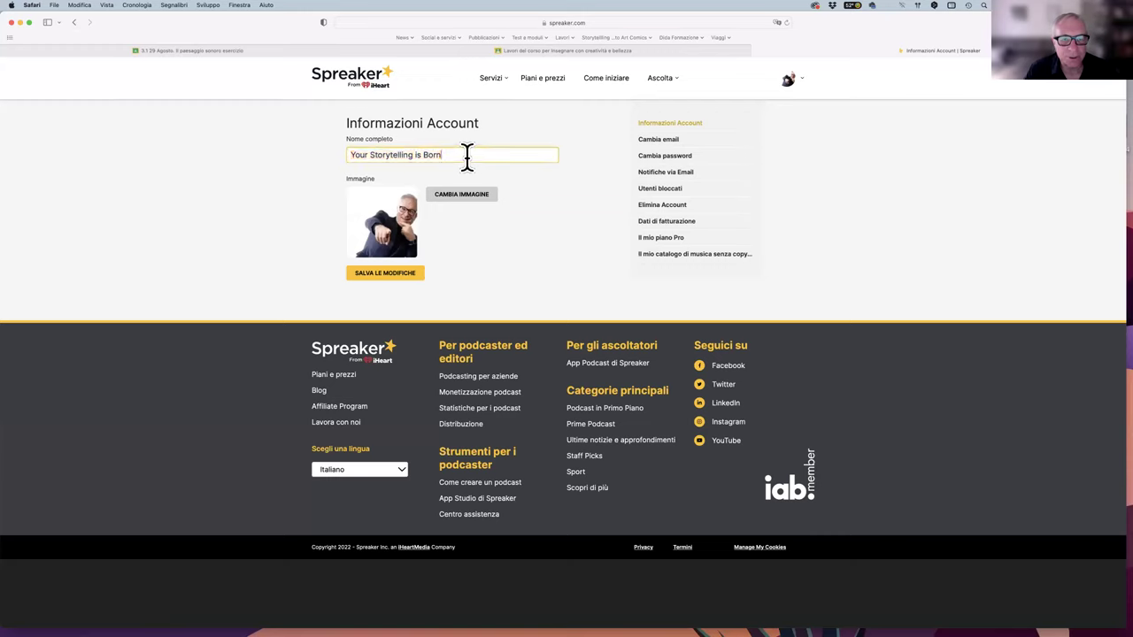
click(75, 24)
click(88, 23)
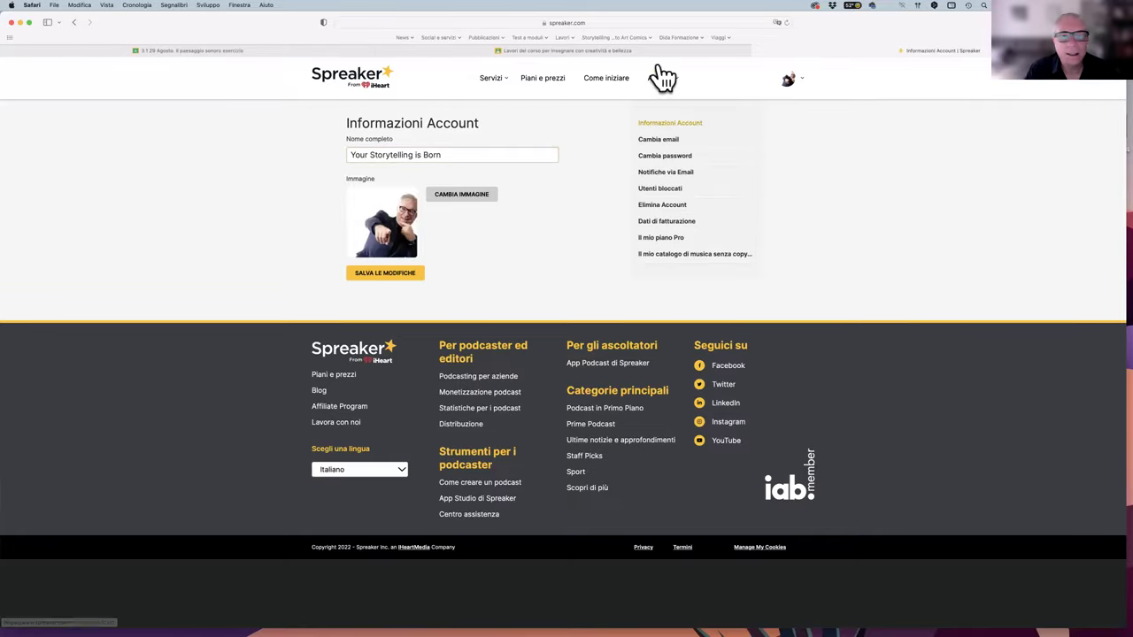
- From podcast management, open "L'America è un paese da svaligiare" and the information page of its episode "1. Introduzione"
click(788, 80)
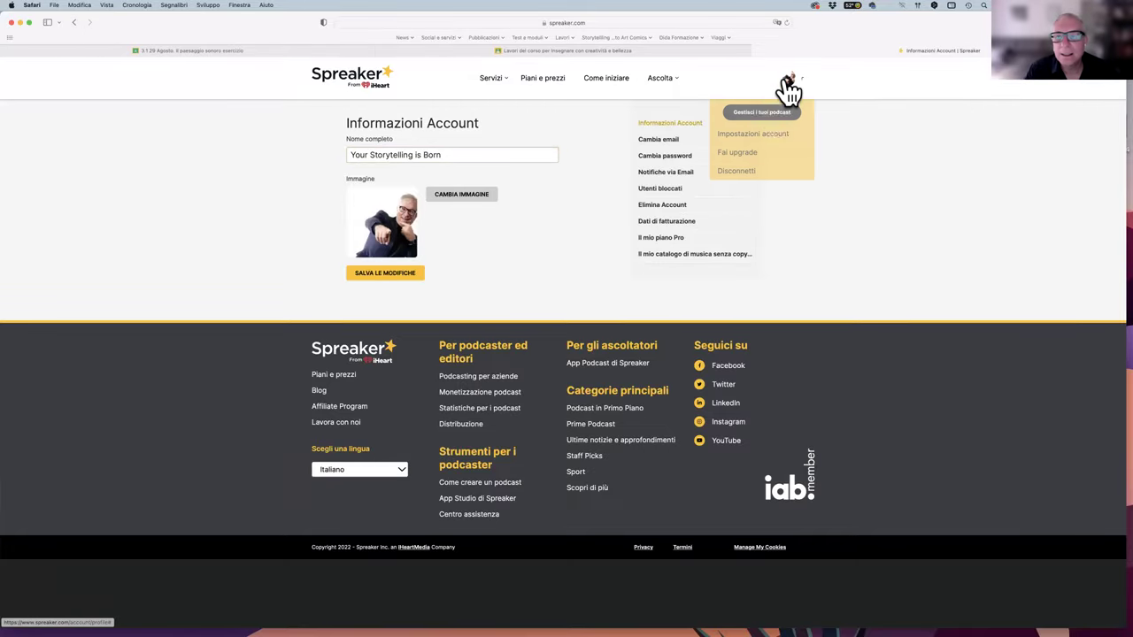
click(752, 112)
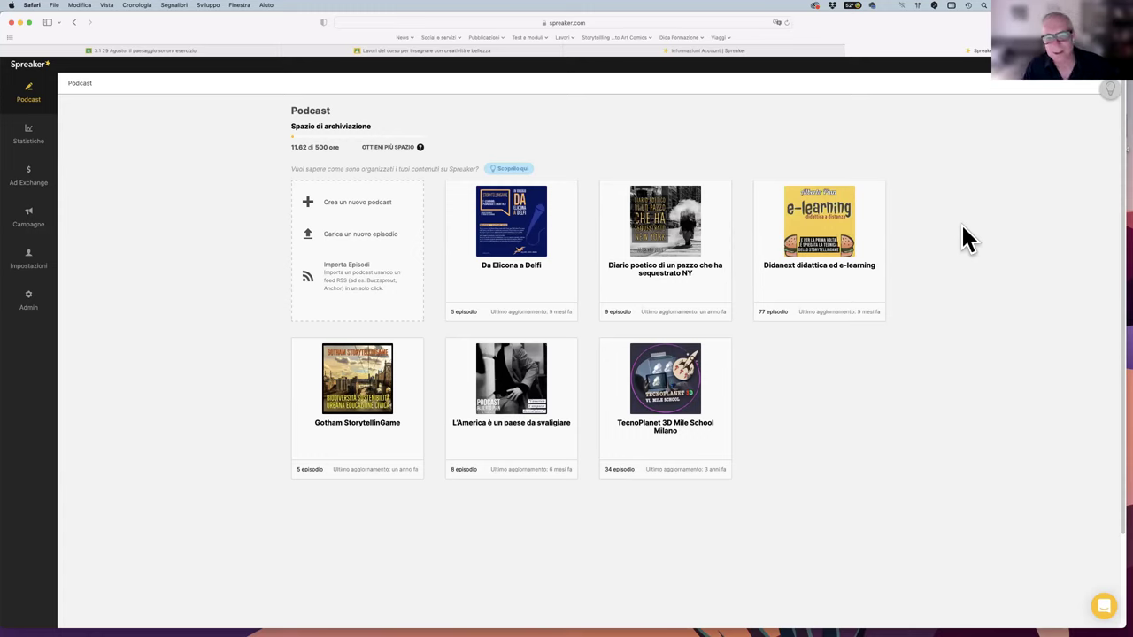
mouse_move(855, 202)
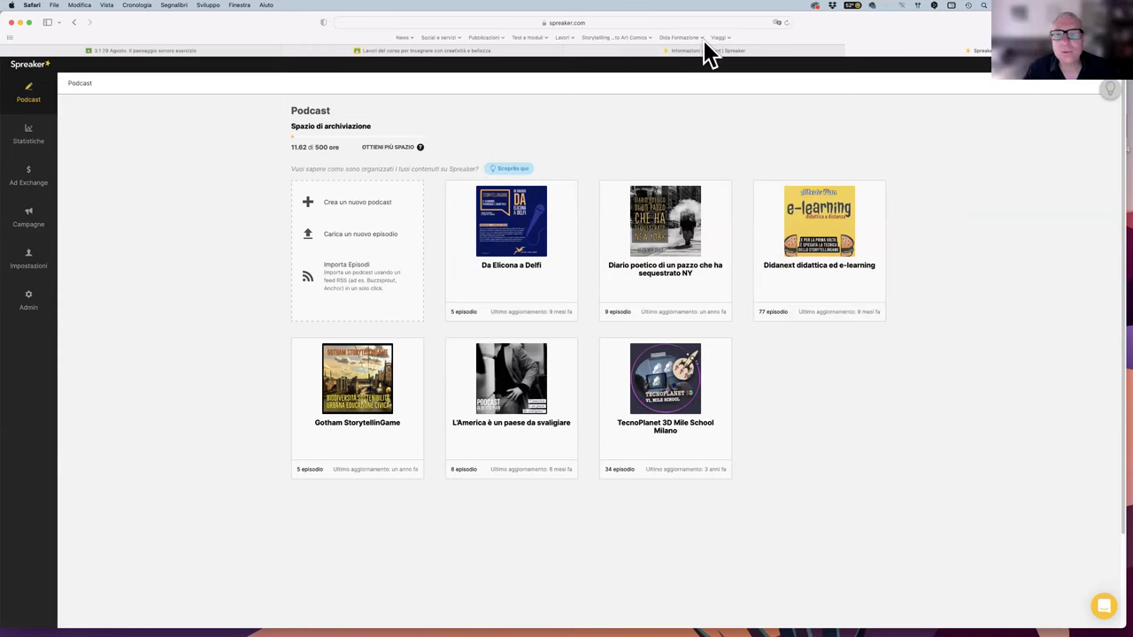
mouse_move(503, 430)
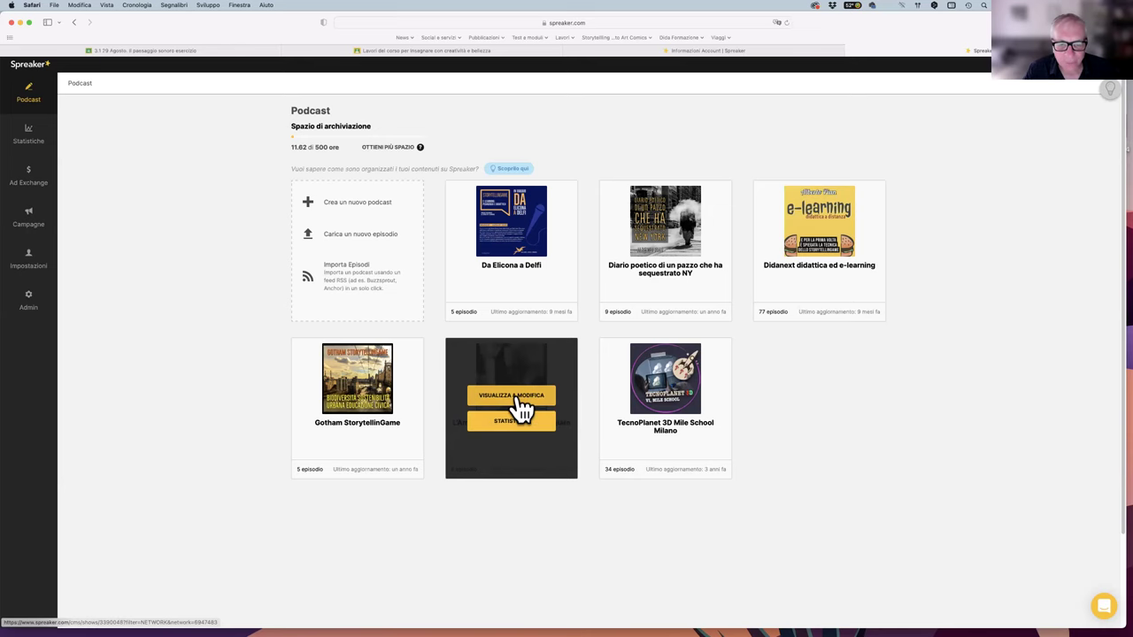
click(517, 396)
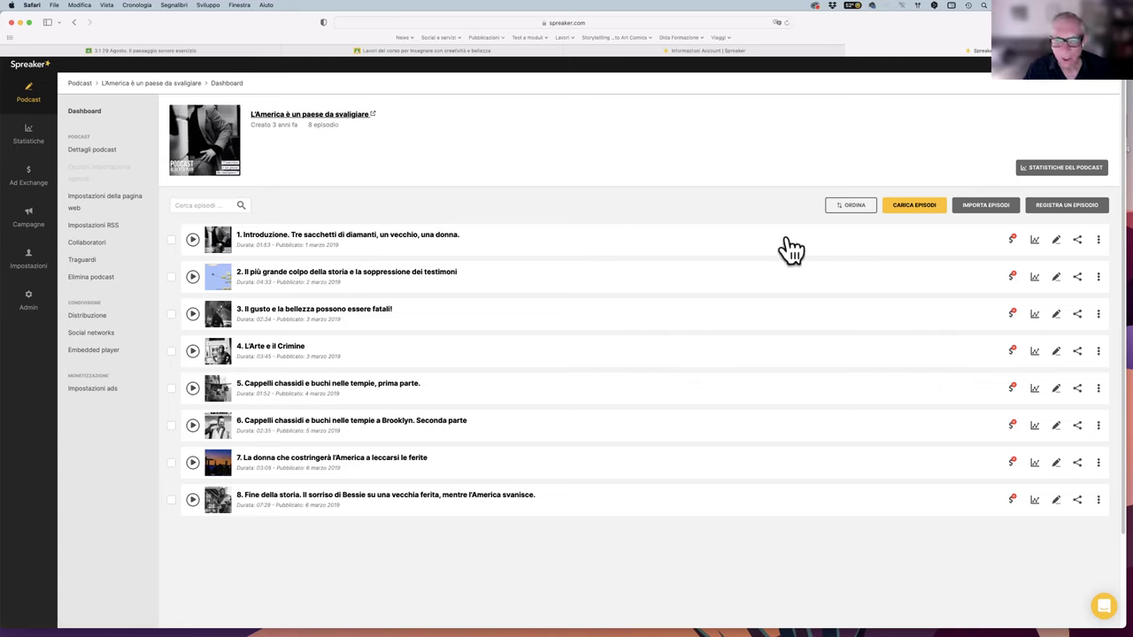
click(297, 236)
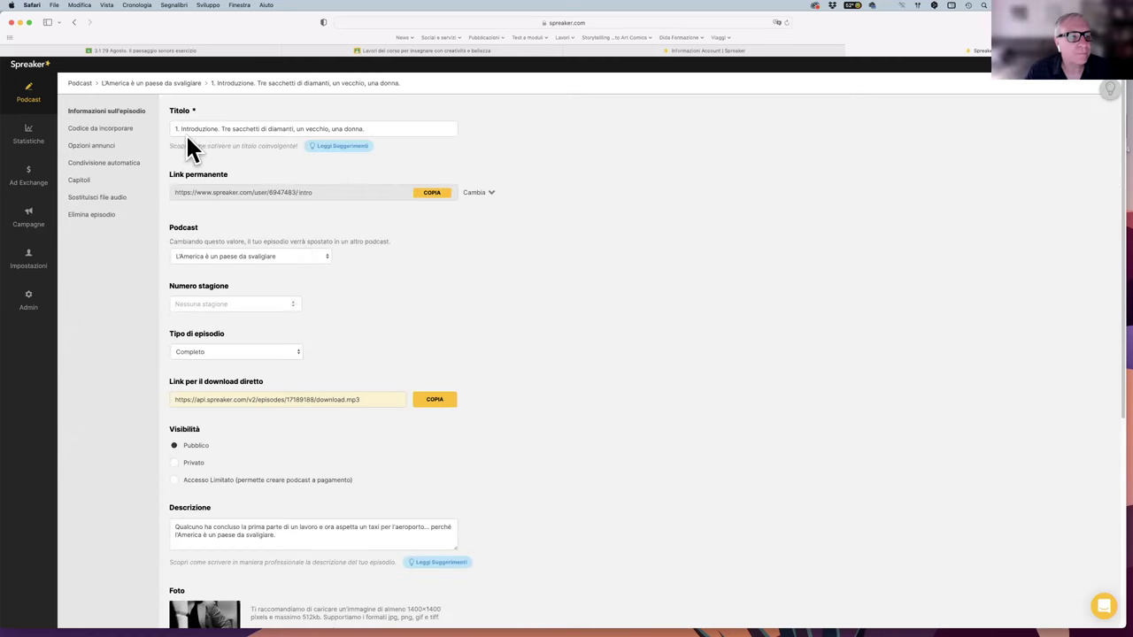
- Review the podcasts the episode could be moved to, keeping it assigned to "L'America è un paese da svaligiare"
scroll(292, 256, down, 3)
click(314, 188)
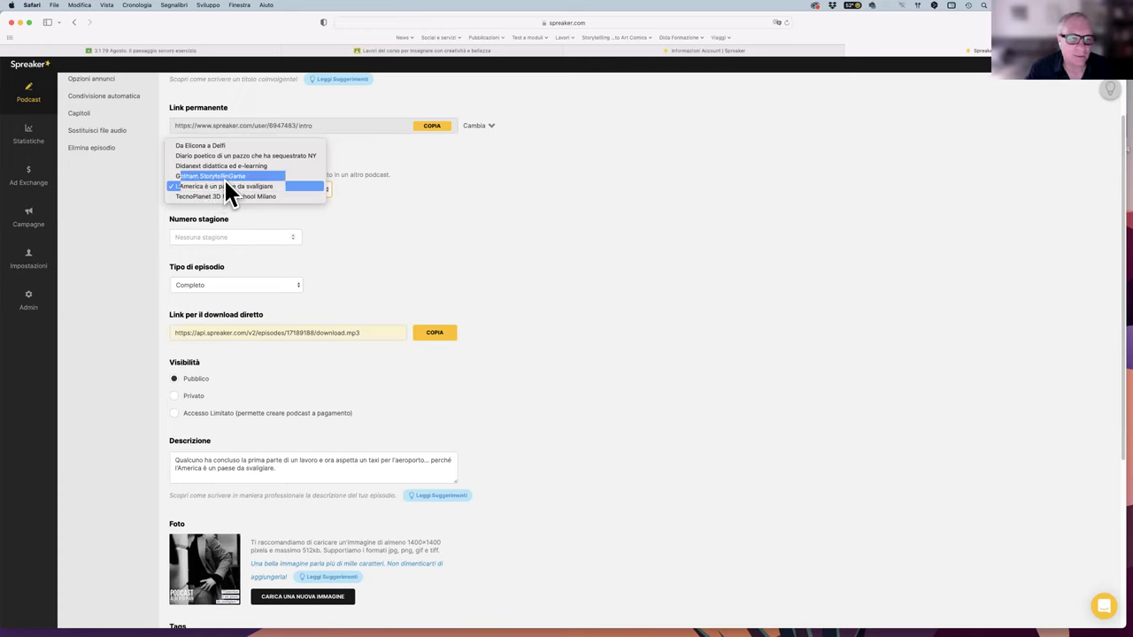
click(478, 210)
scroll(238, 155, up, 1)
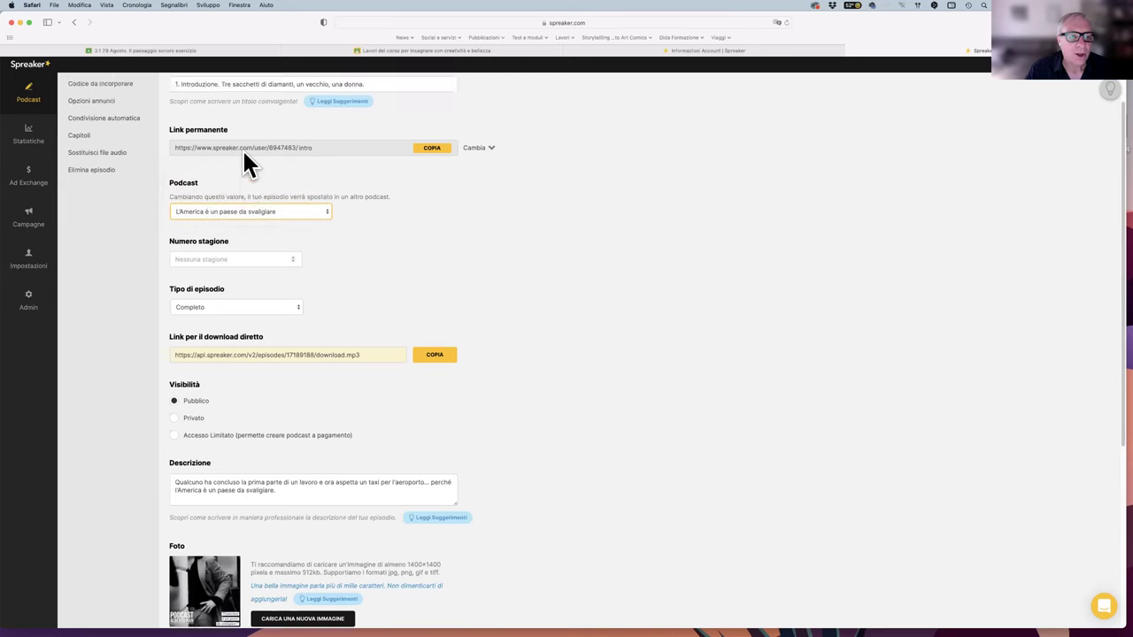
scroll(244, 153, up, 2)
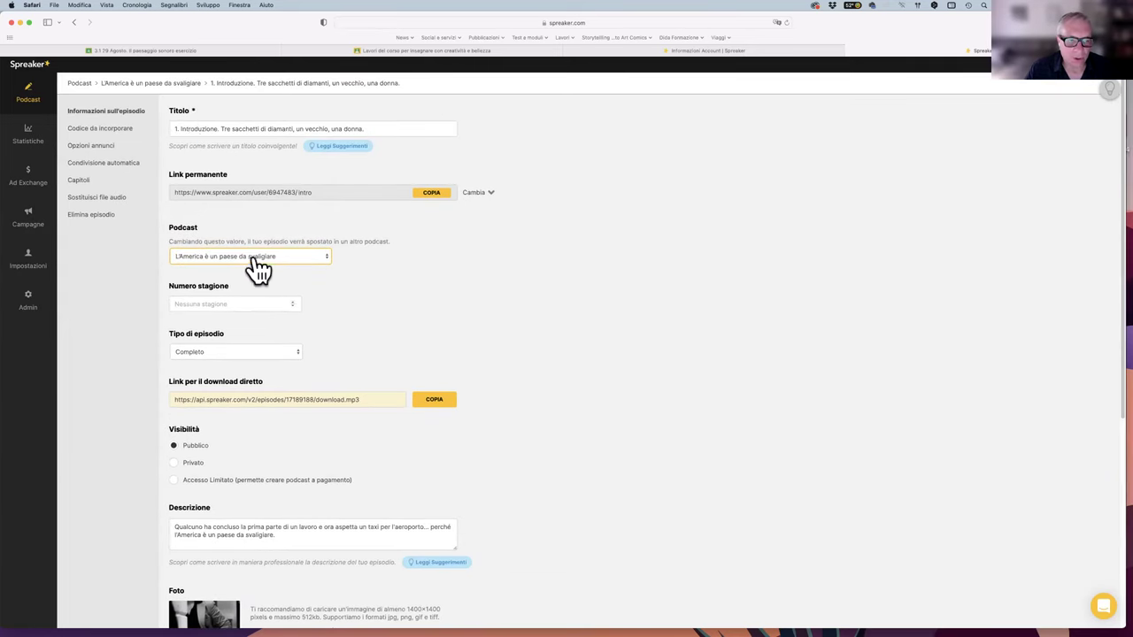
click(316, 254)
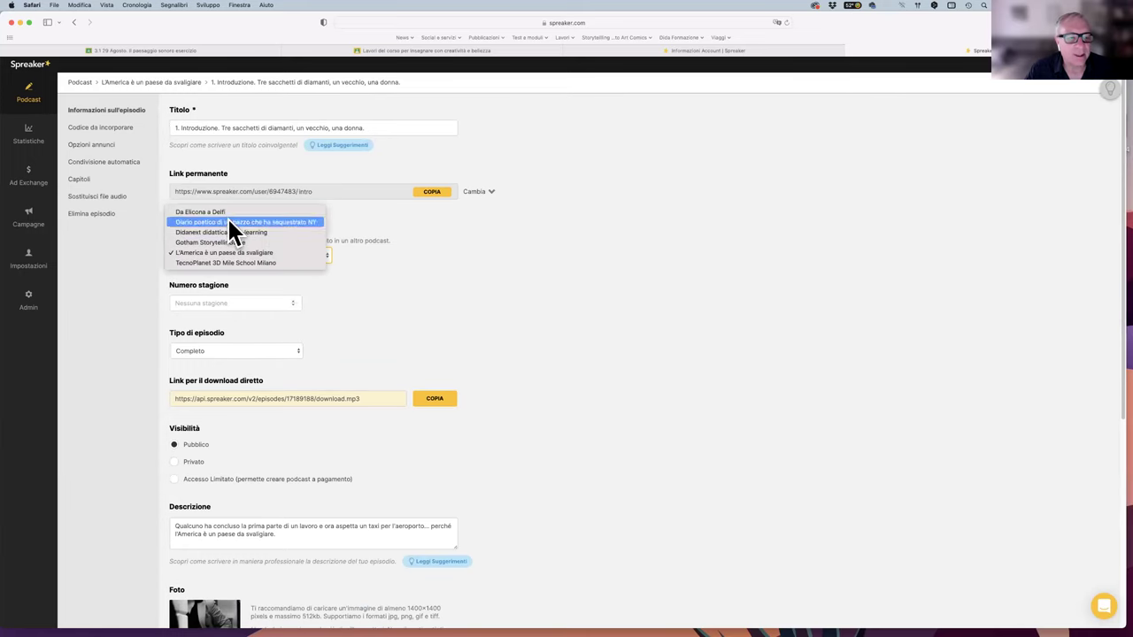
click(458, 310)
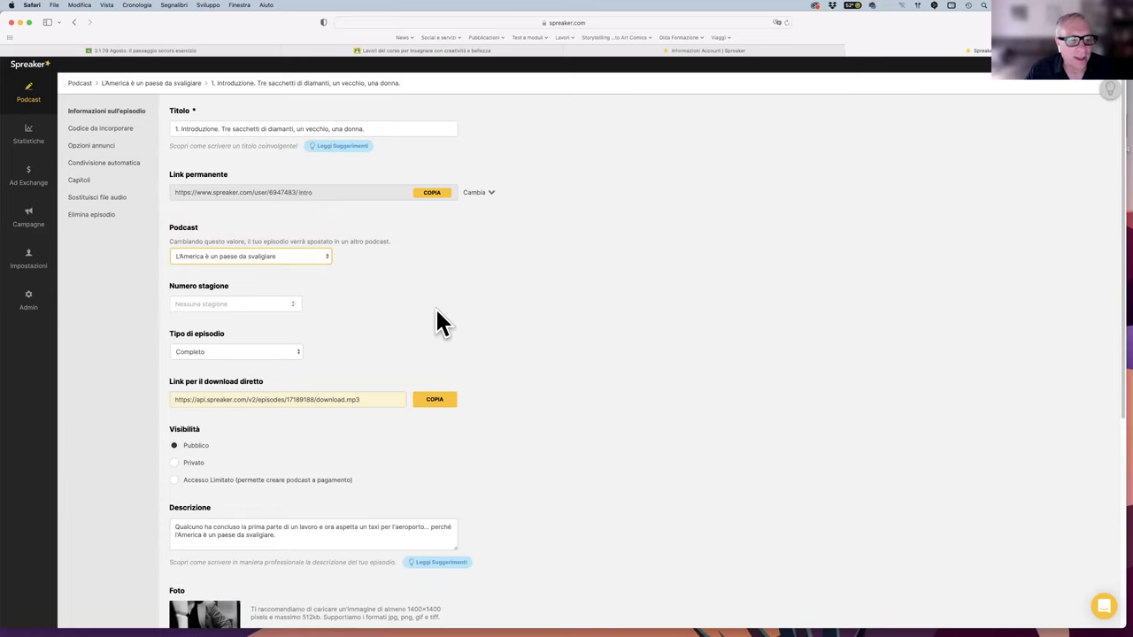
- Set the episode's season number to 1
scroll(390, 309, down, 2)
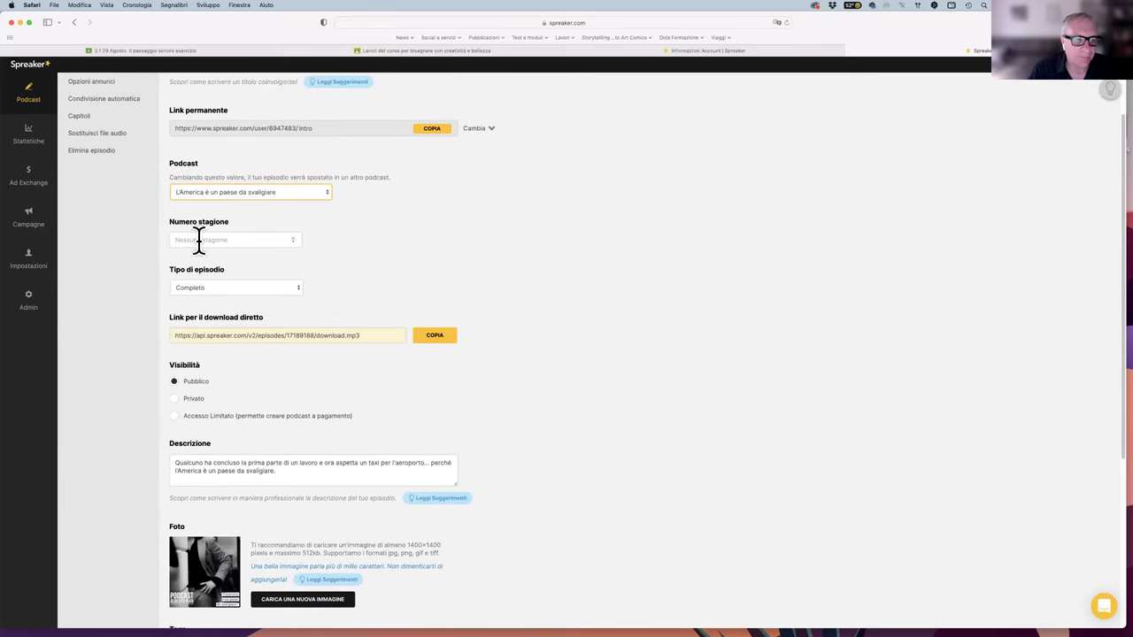
click(292, 237)
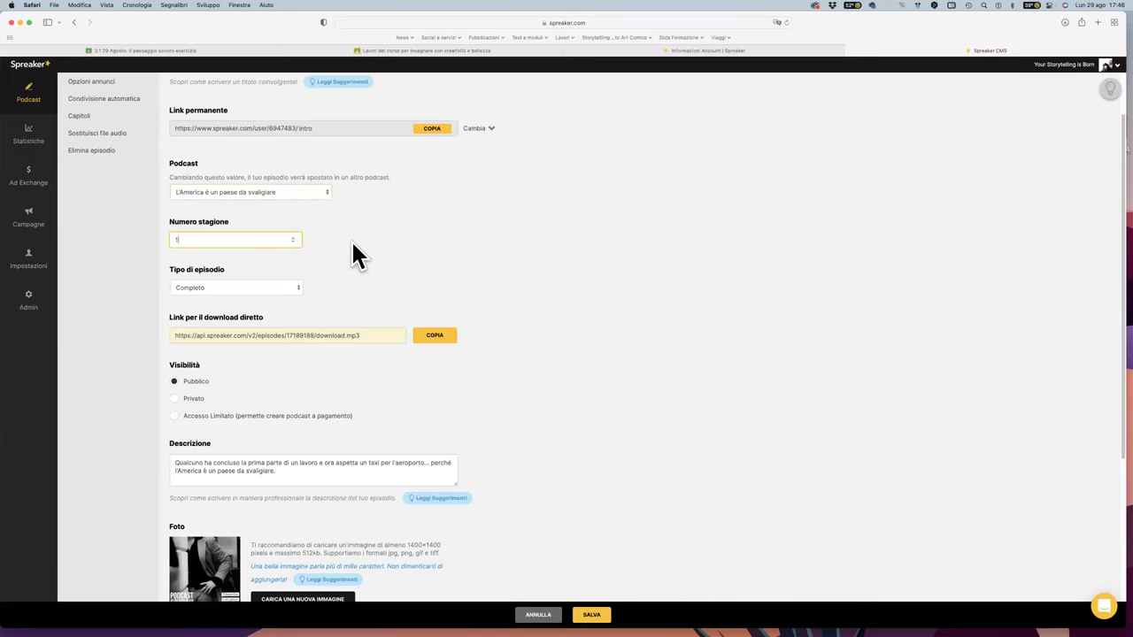
- Clear the season number of the episode "1. Introduzione" so that no season is assigned
scroll(389, 255, up, 2)
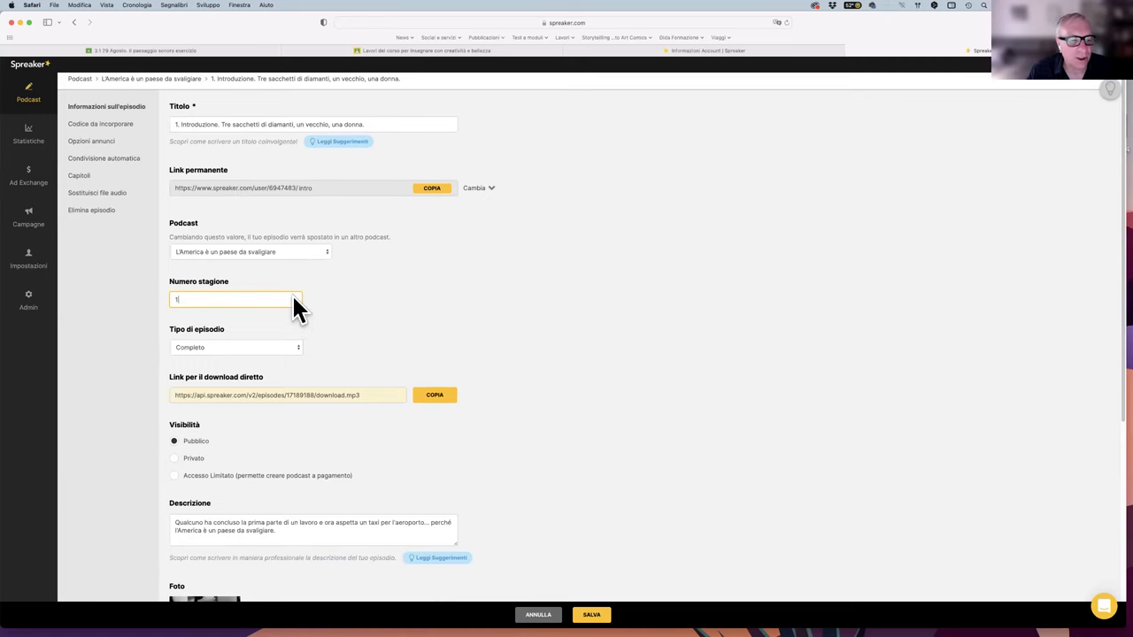
click(293, 296)
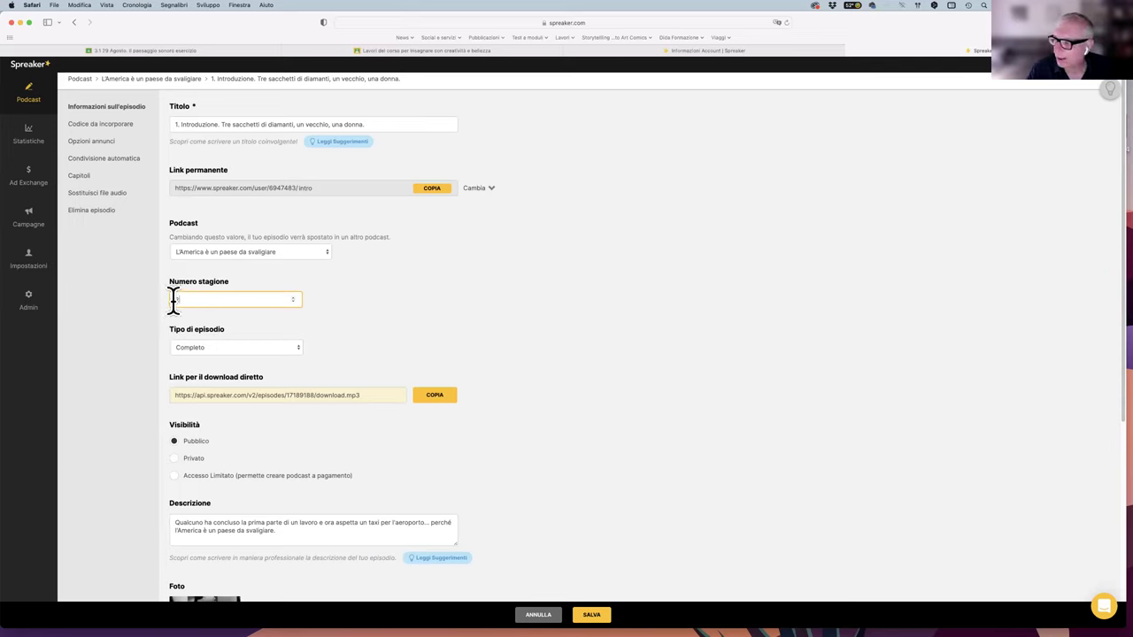
click(292, 301)
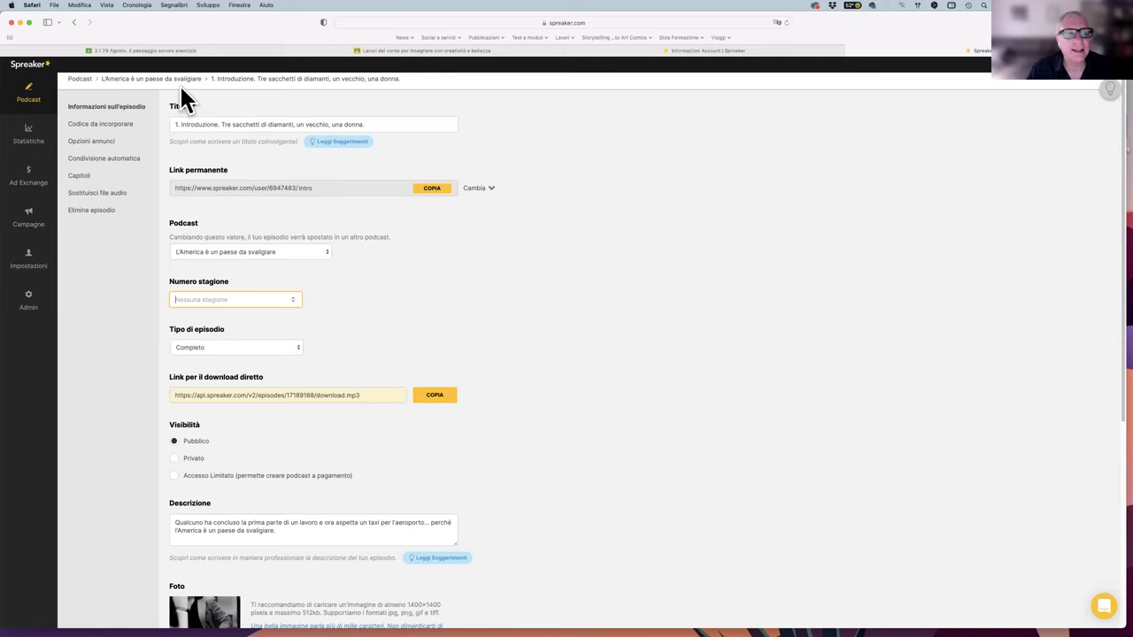
scroll(576, 269, up, 1)
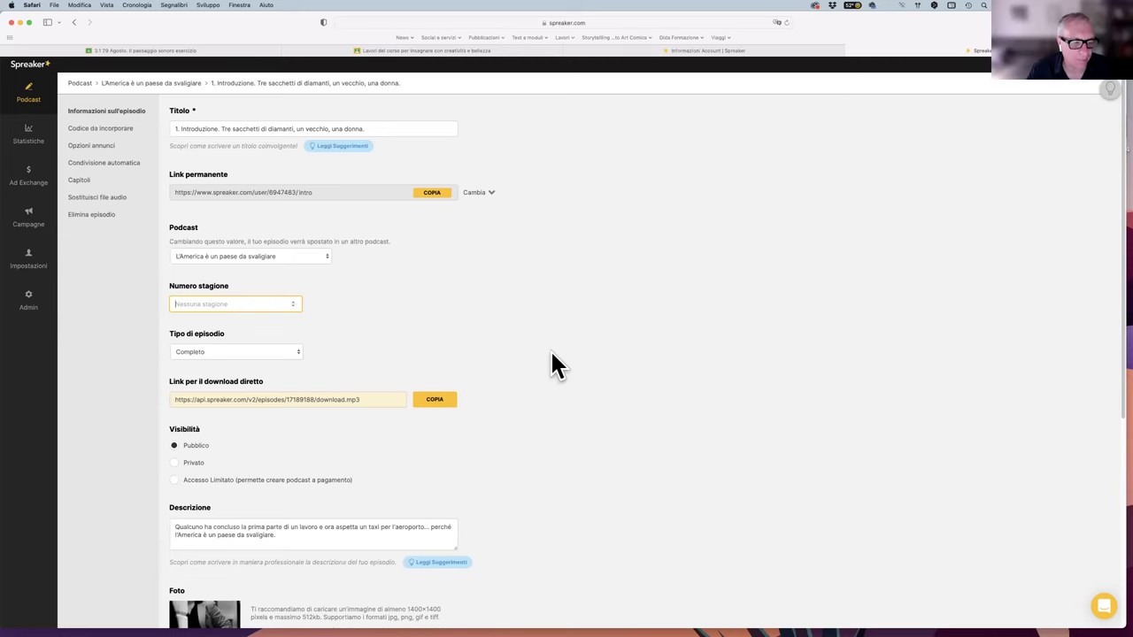
- Review the first episode's information page, from title and visibility to description, photo, tags, explicit content and publication date
scroll(551, 354, down, 4)
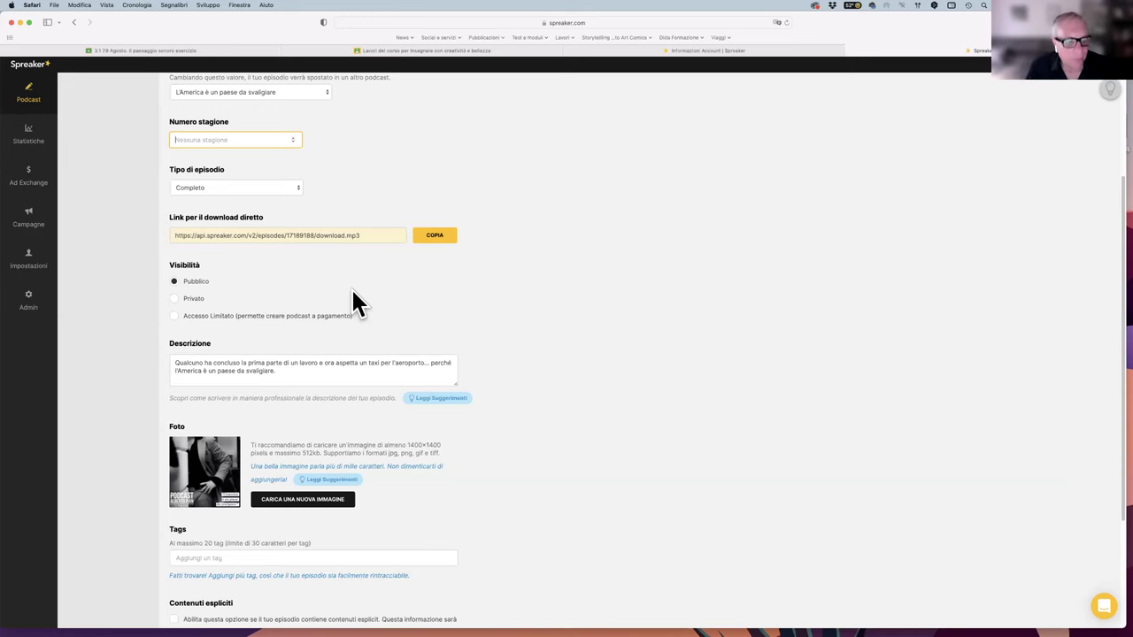
scroll(165, 354, down, 4)
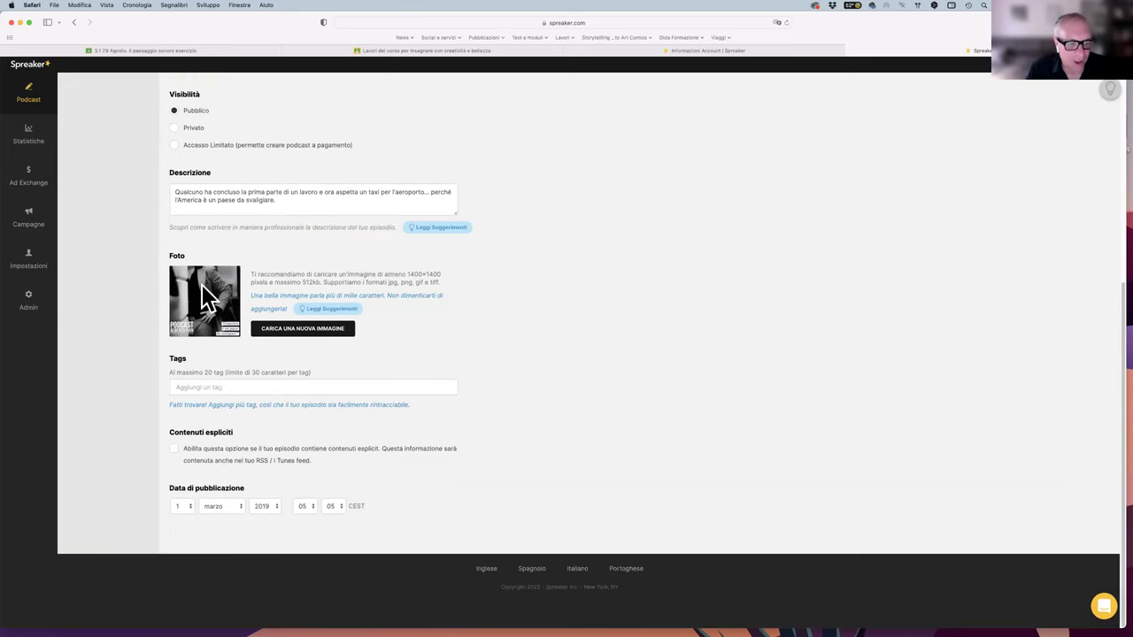
scroll(205, 296, up, 8)
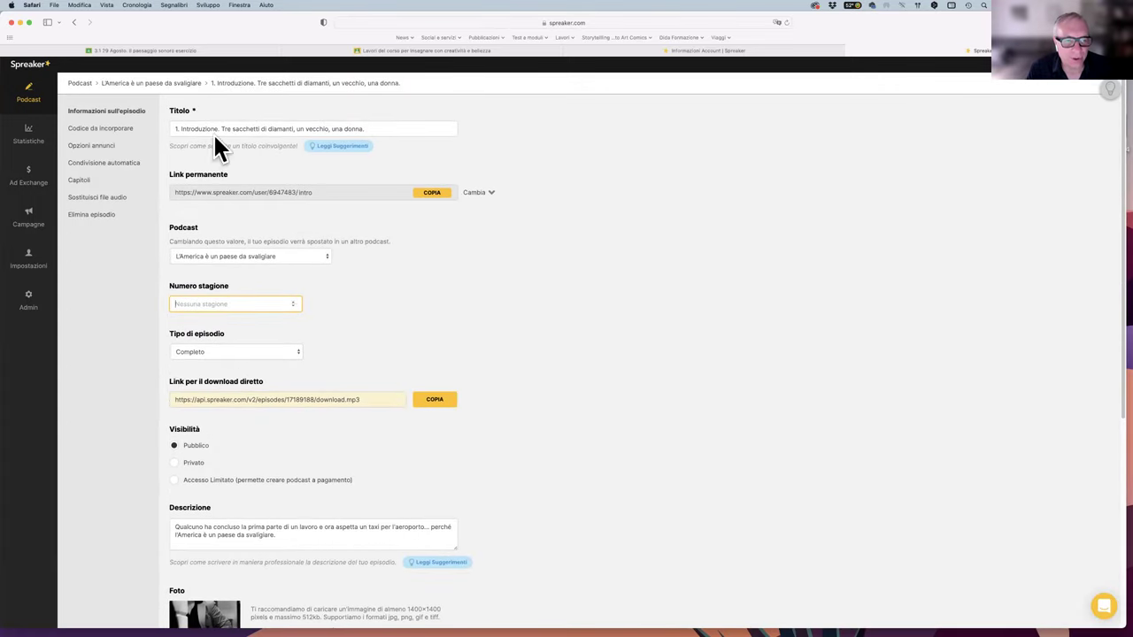
scroll(699, 306, down, 5)
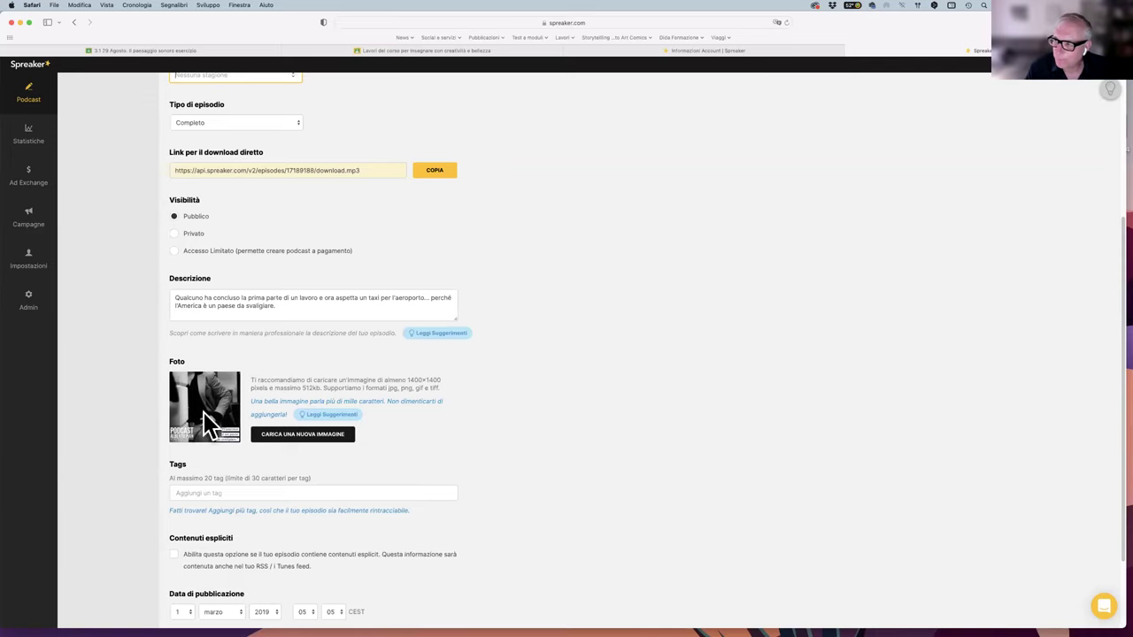
scroll(384, 412, up, 5)
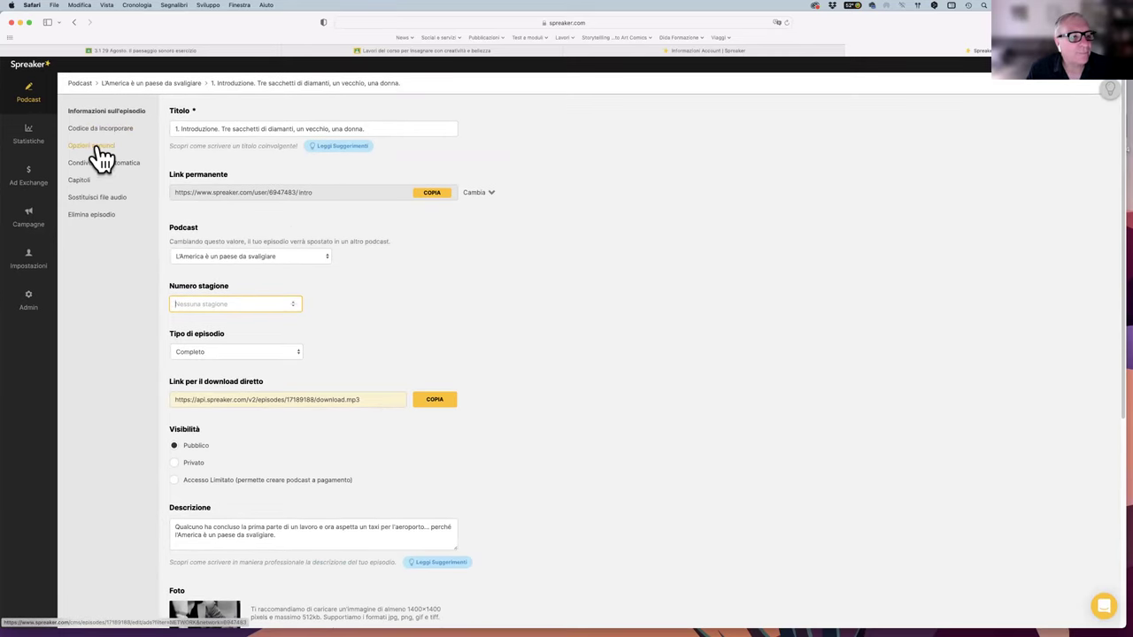
- From the podcast overview, reopen "L'America è un paese da svaligiare" and review the information and photo of its second episode
click(29, 97)
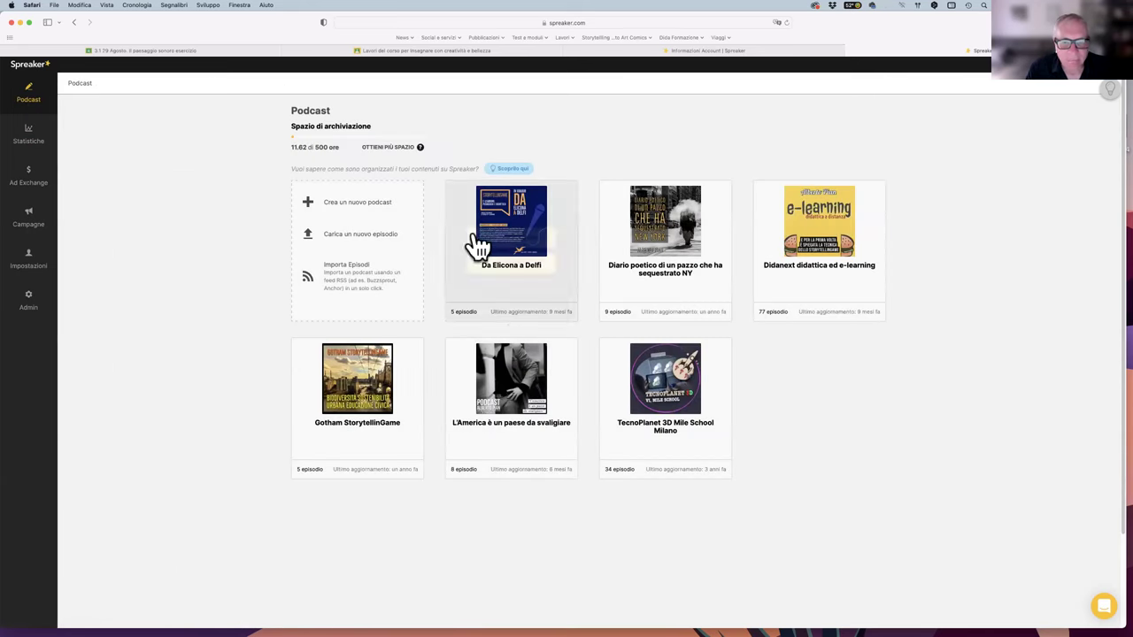
mouse_move(301, 438)
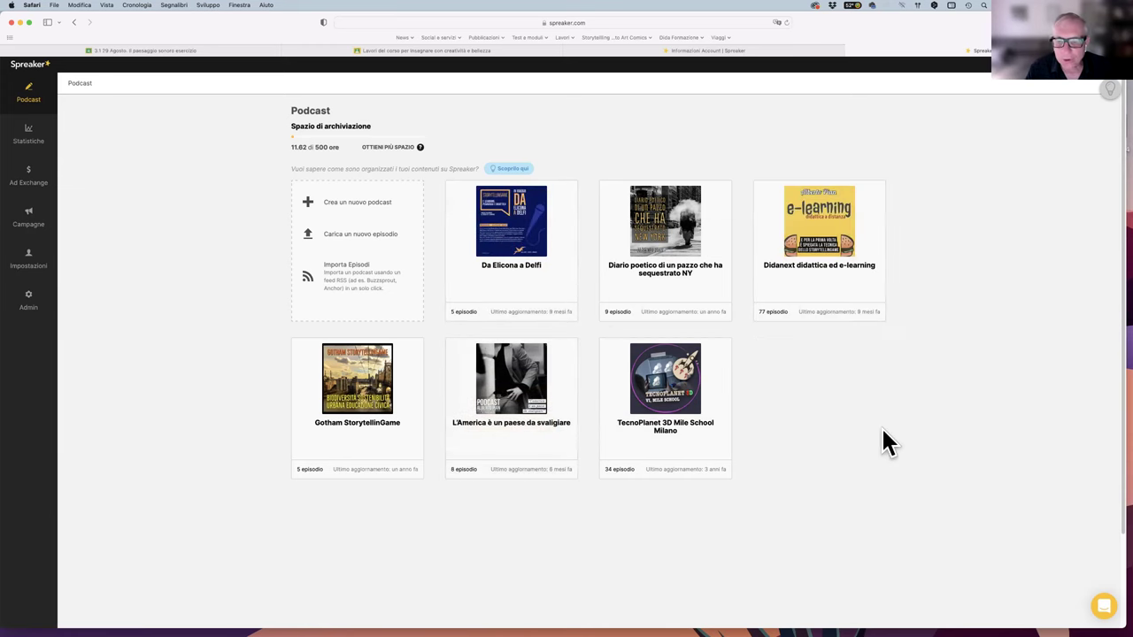
mouse_move(511, 429)
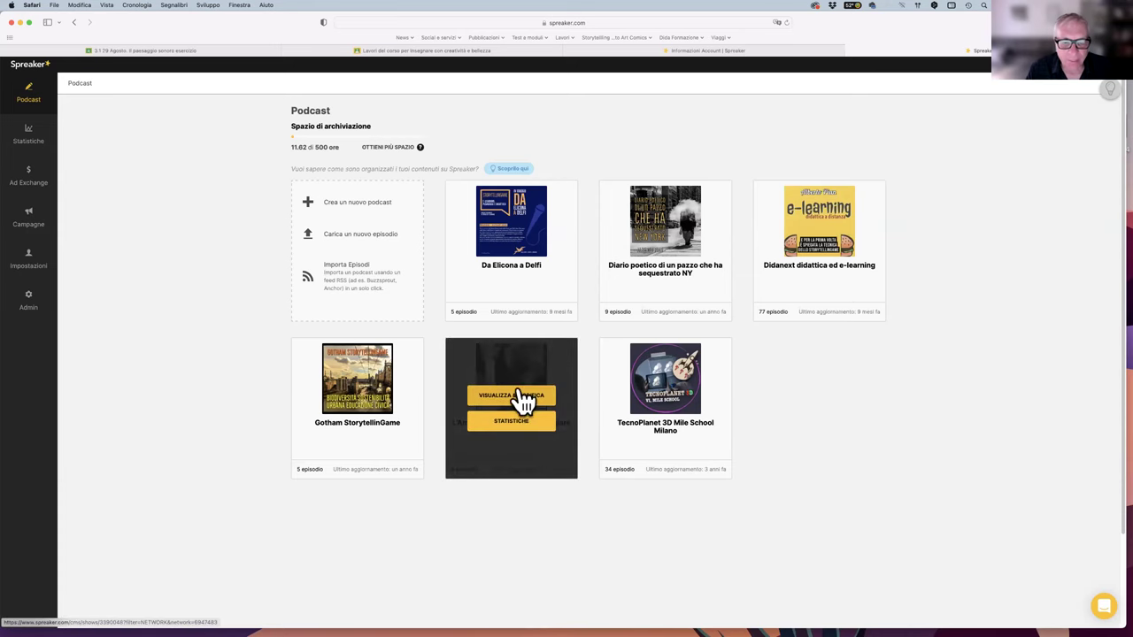
click(522, 398)
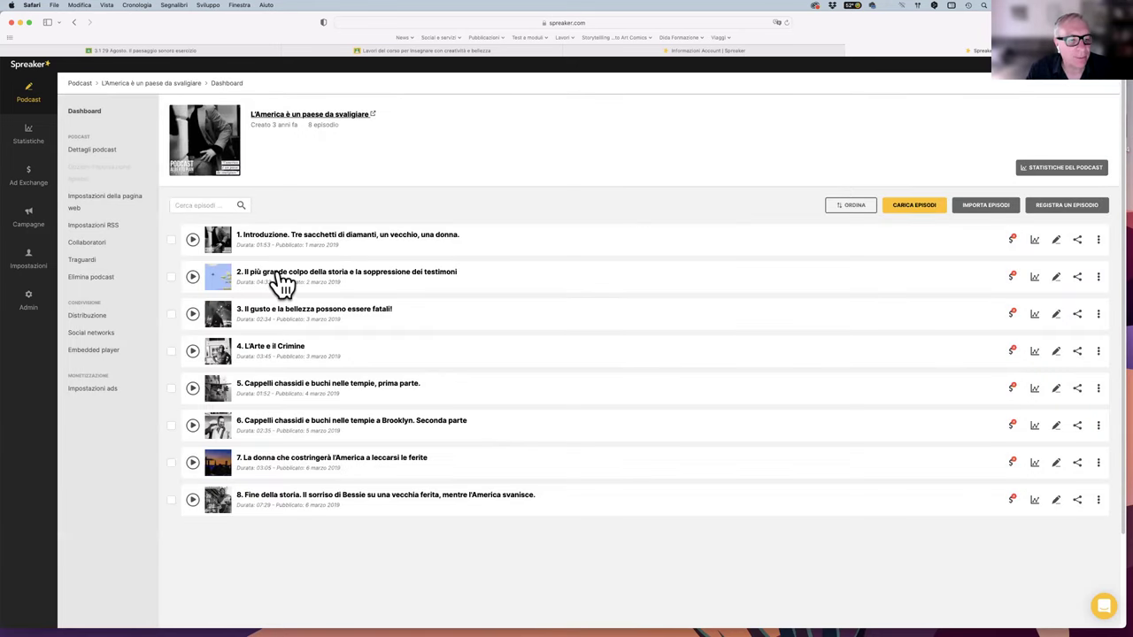
click(282, 281)
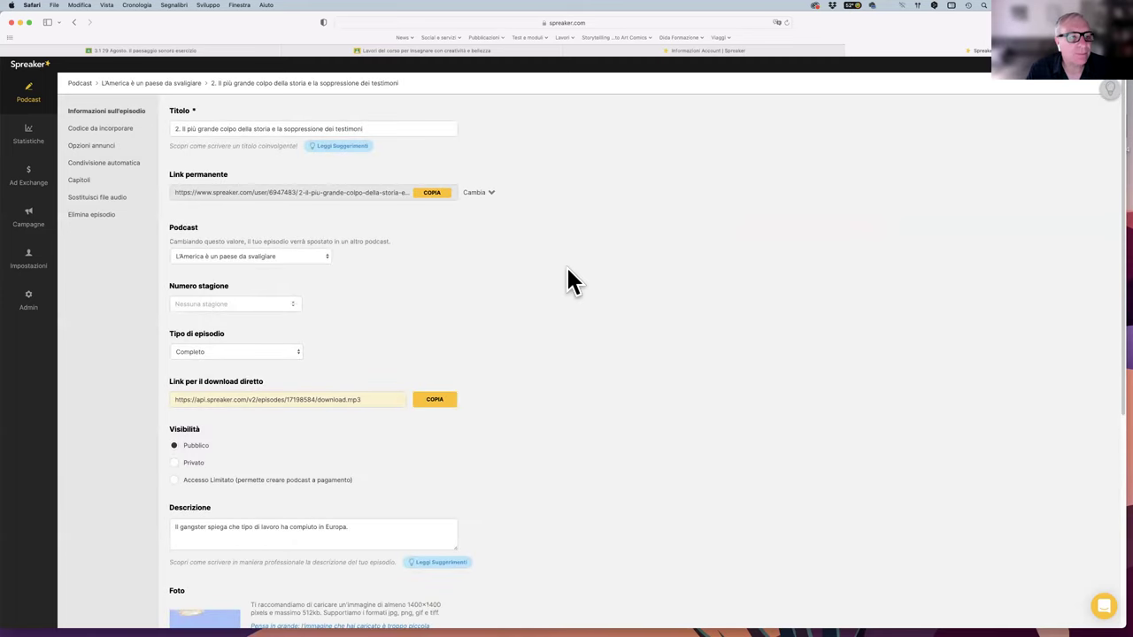
scroll(557, 308, down, 5)
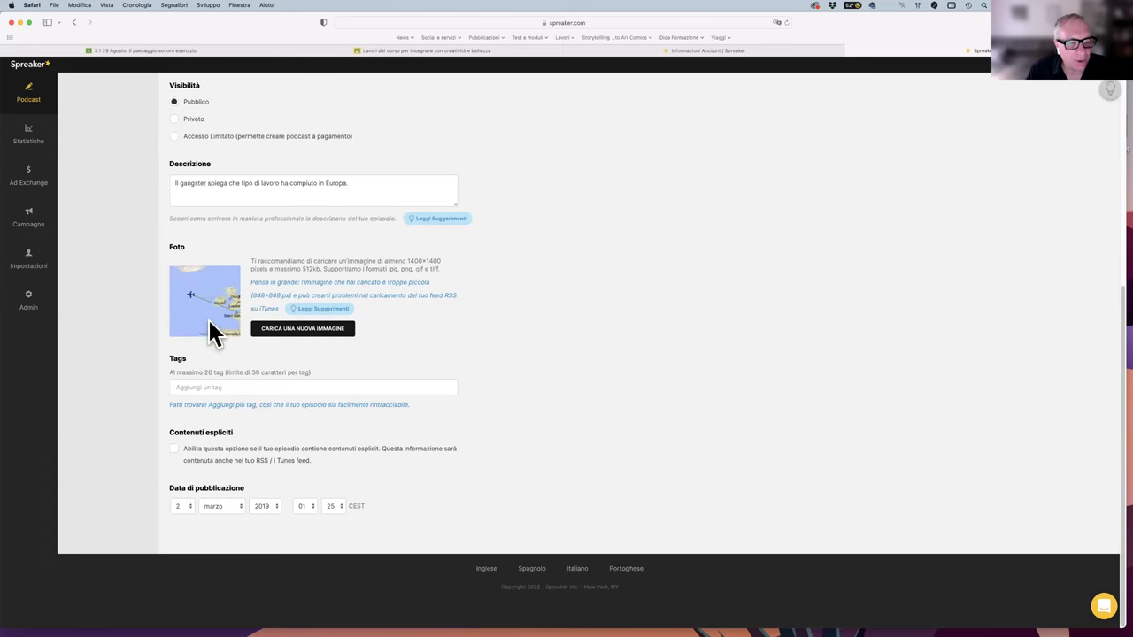
- Return to the episode list and review the information page of "3. Il gusto e la bellezza possono essere fatali!"
click(74, 22)
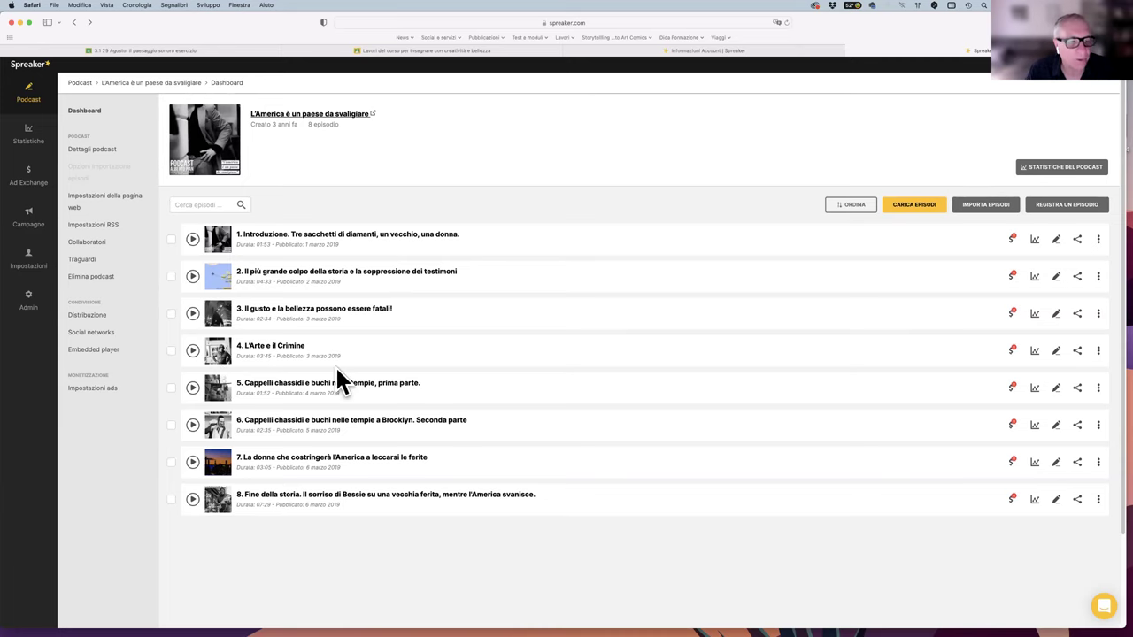
click(276, 307)
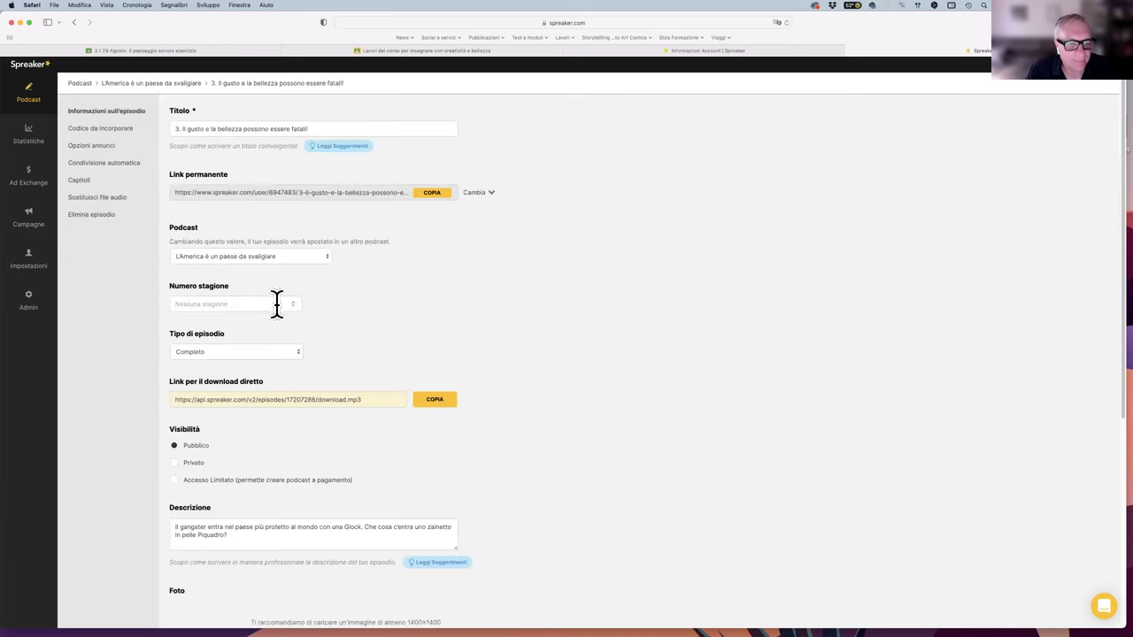
scroll(372, 343, down, 3)
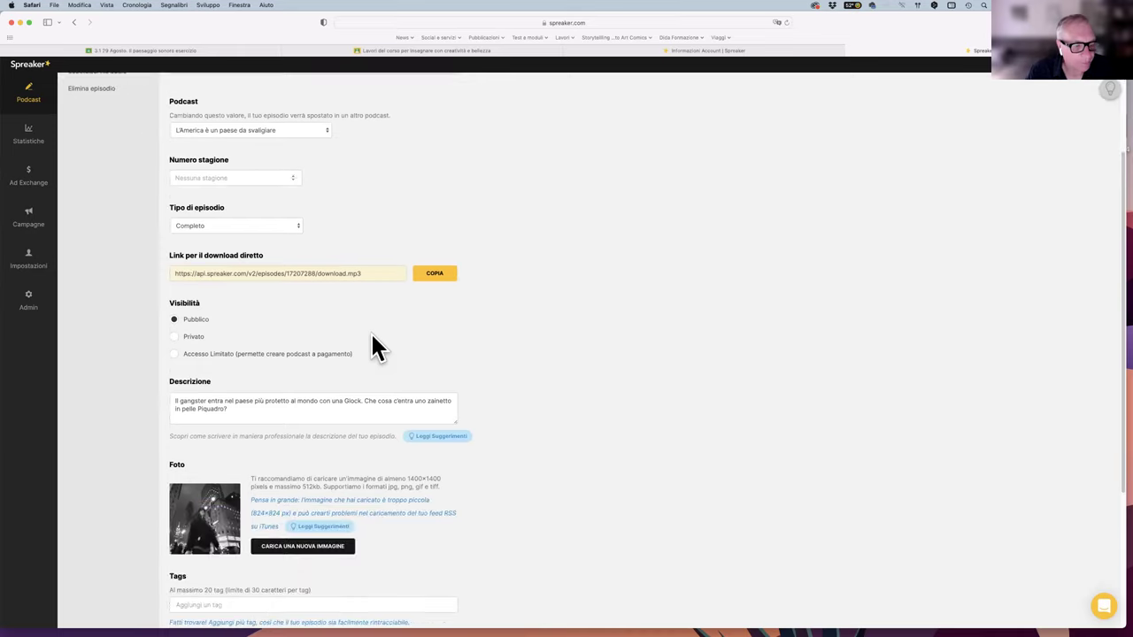
scroll(372, 343, up, 3)
scroll(236, 463, up, 1)
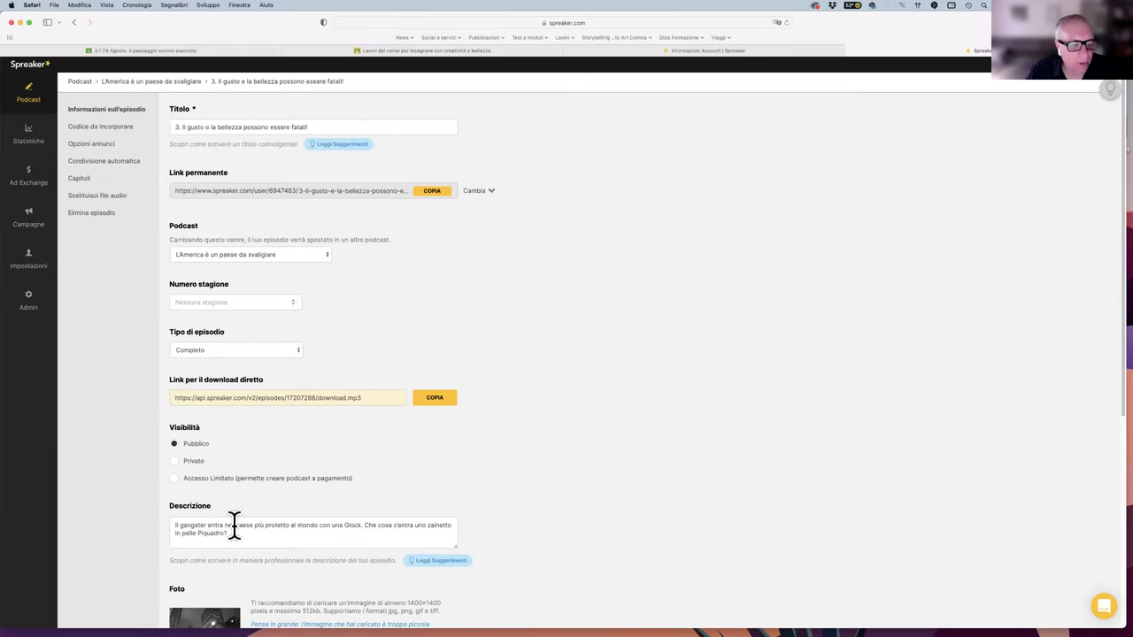
- Look through the third episode's ad options, automatic sharing, chapters and audio file replacement pages, dismissing the ad tip
click(108, 146)
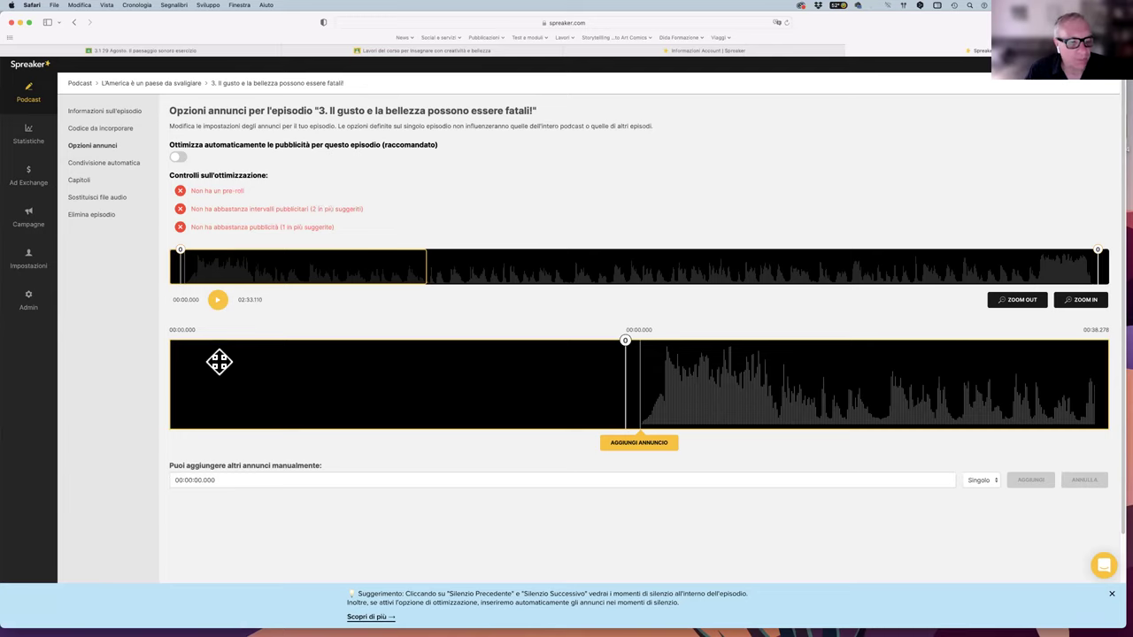
click(1110, 594)
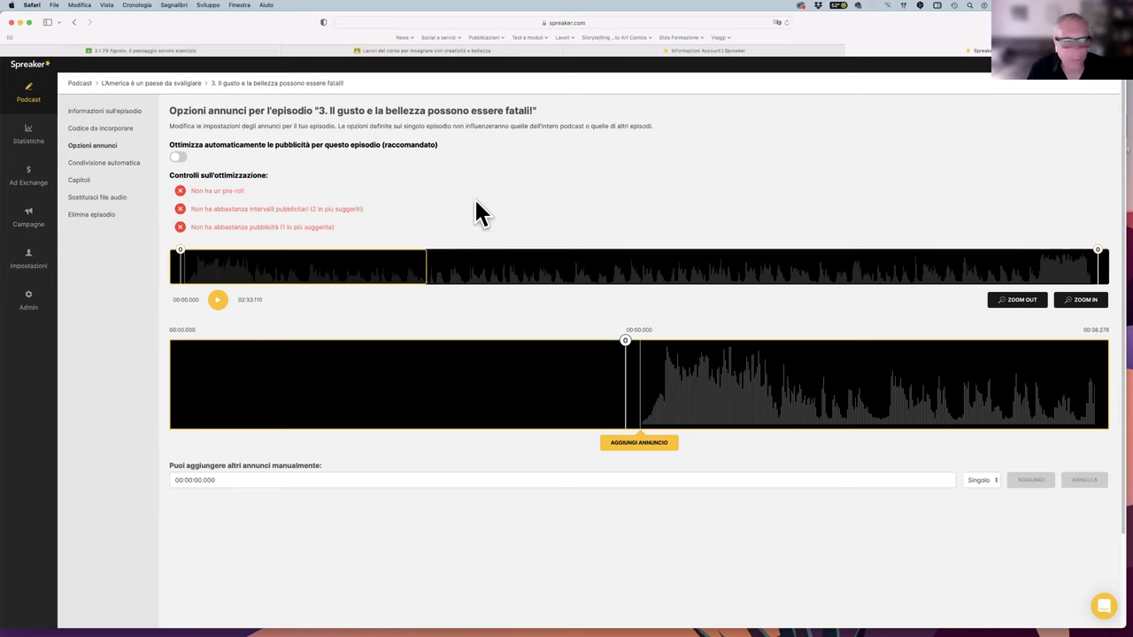
click(100, 165)
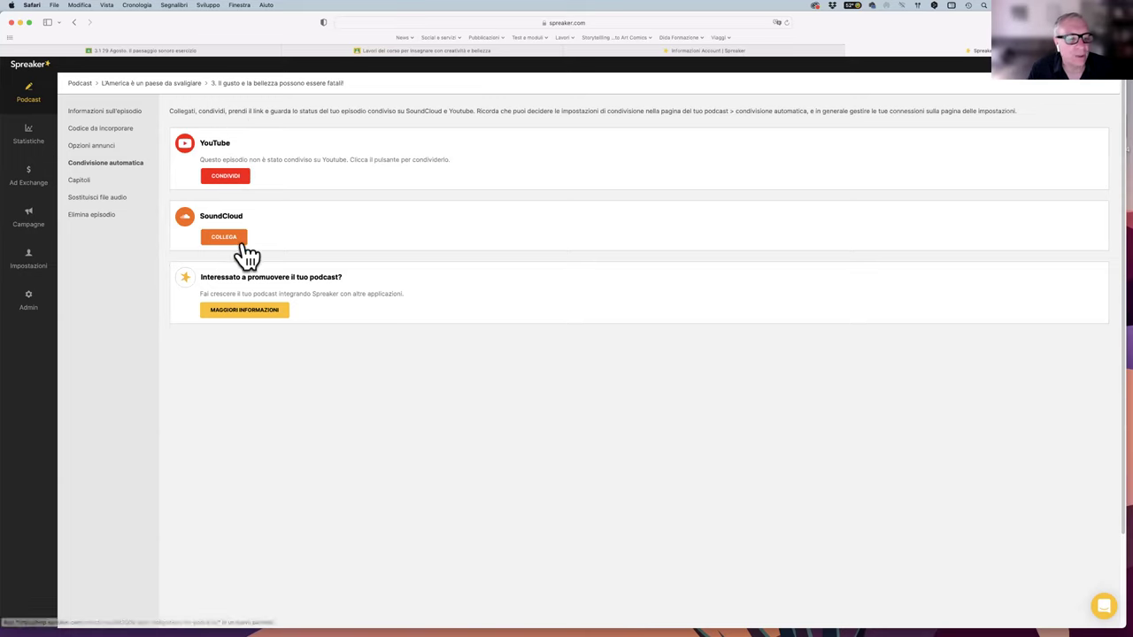
click(79, 181)
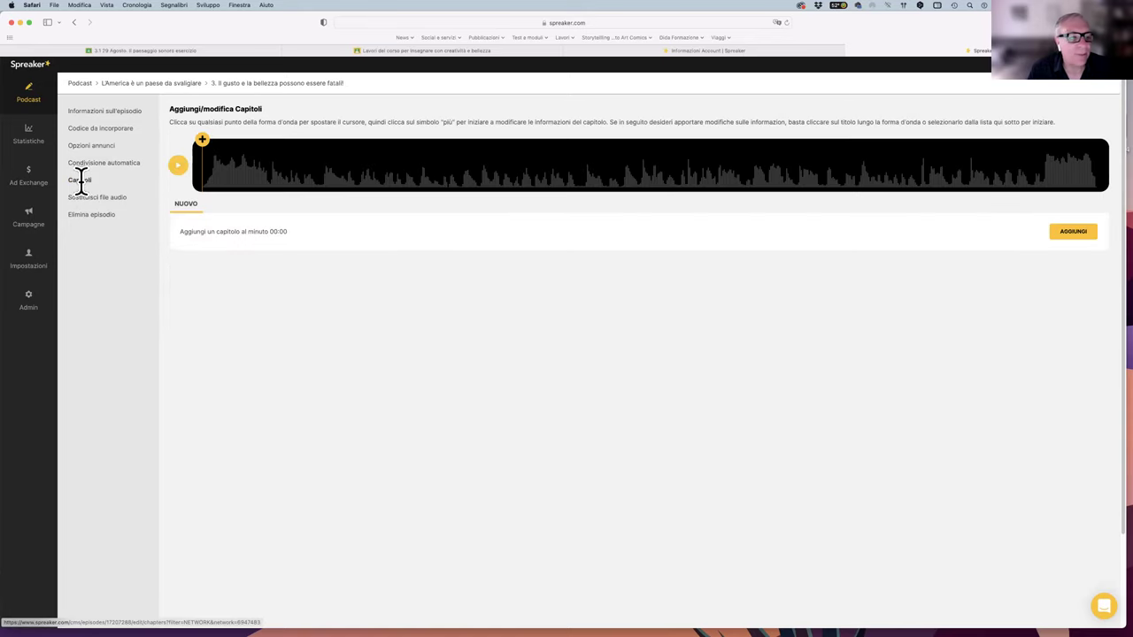
click(94, 198)
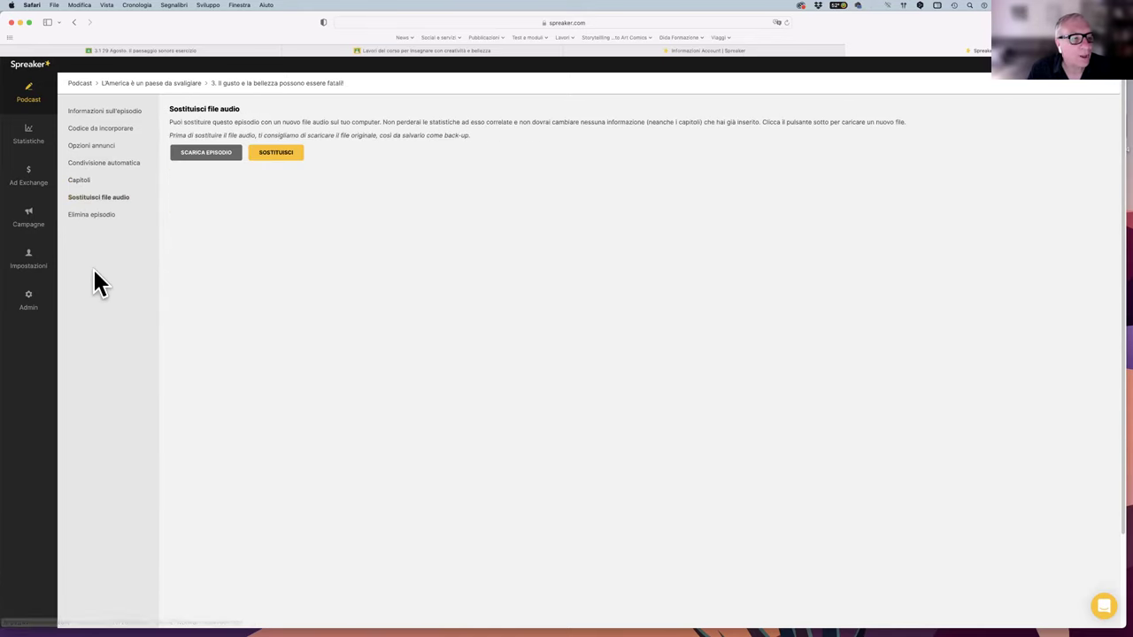
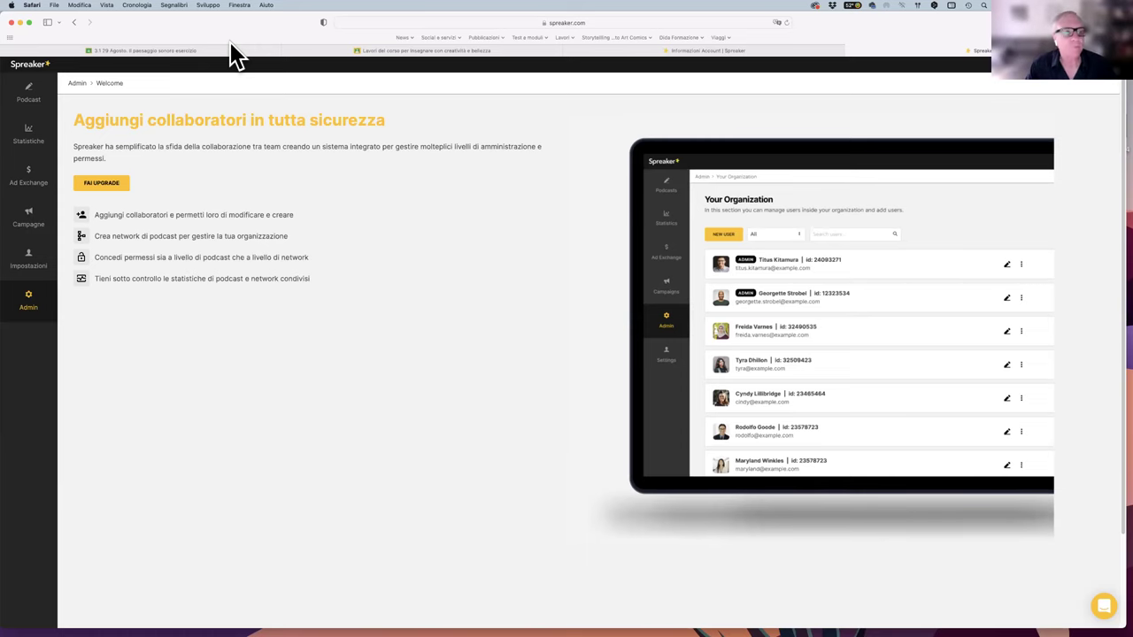
- Leave the admin page for the Spreaker home page and reopen podcast management from the account options
click(37, 77)
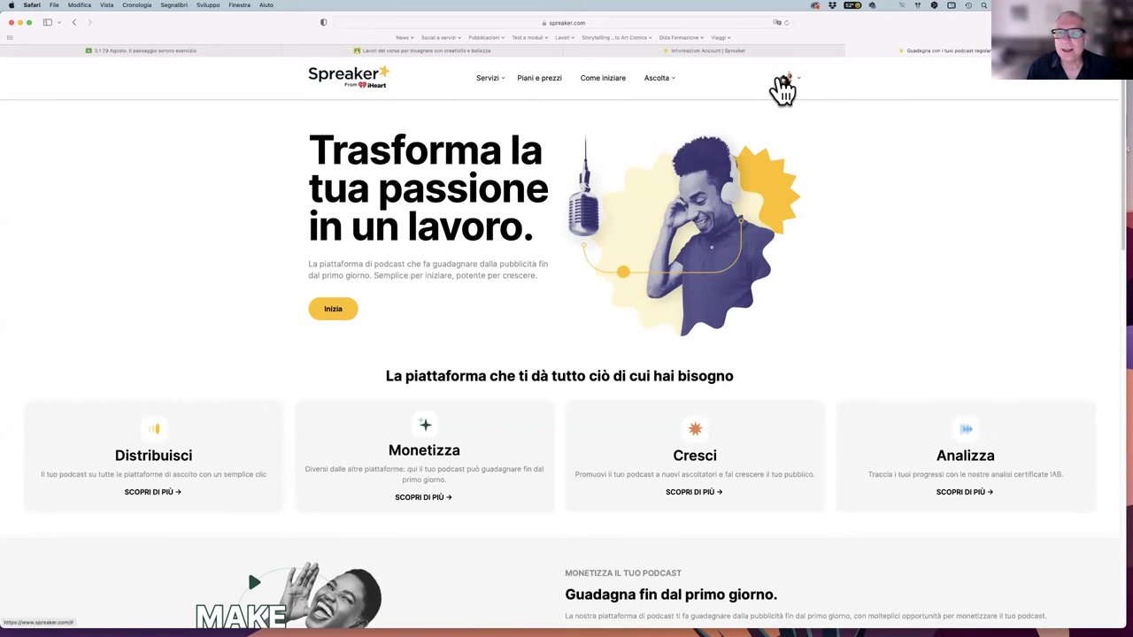
mouse_move(783, 88)
click(753, 120)
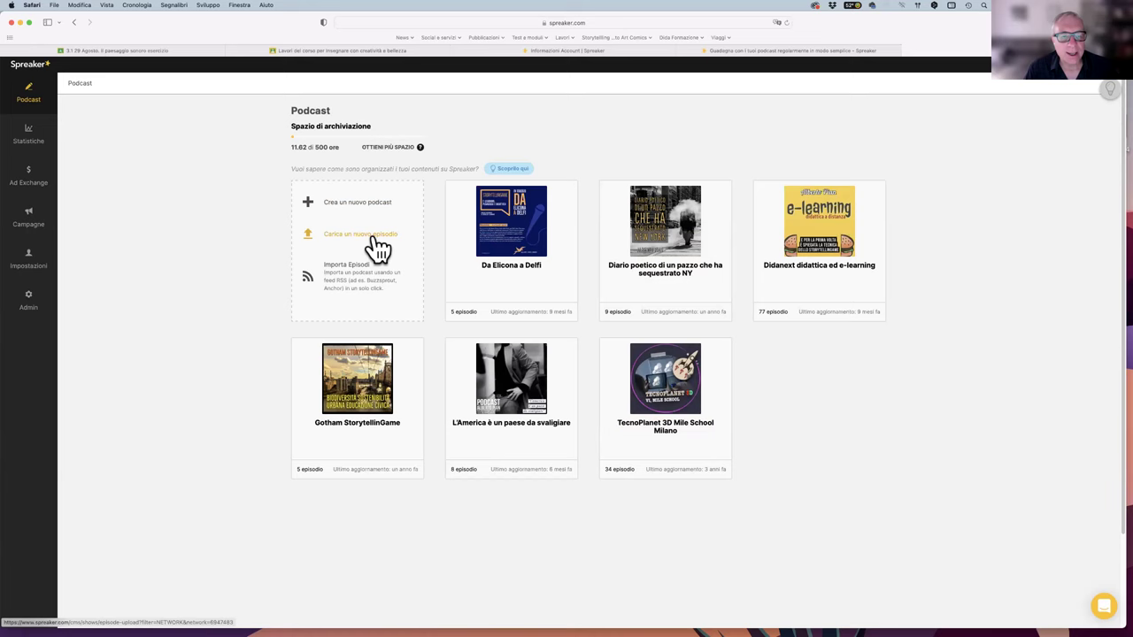
- Open the form for creating a new podcast and review its title, language, category, image, visibility, description and email fields
click(352, 211)
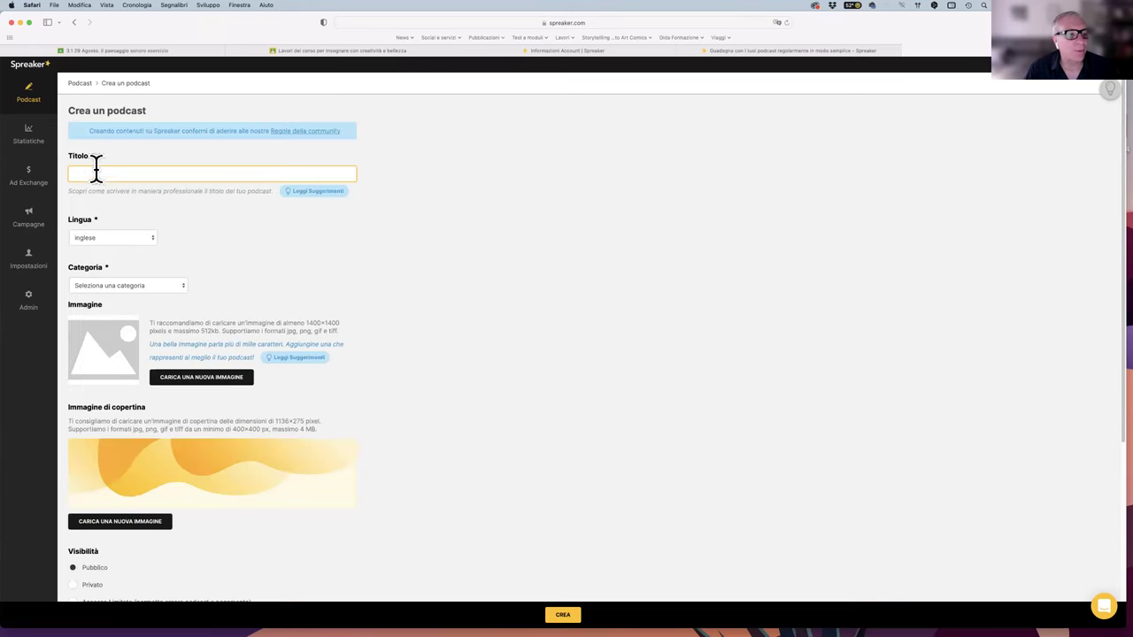
scroll(146, 255, down, 3)
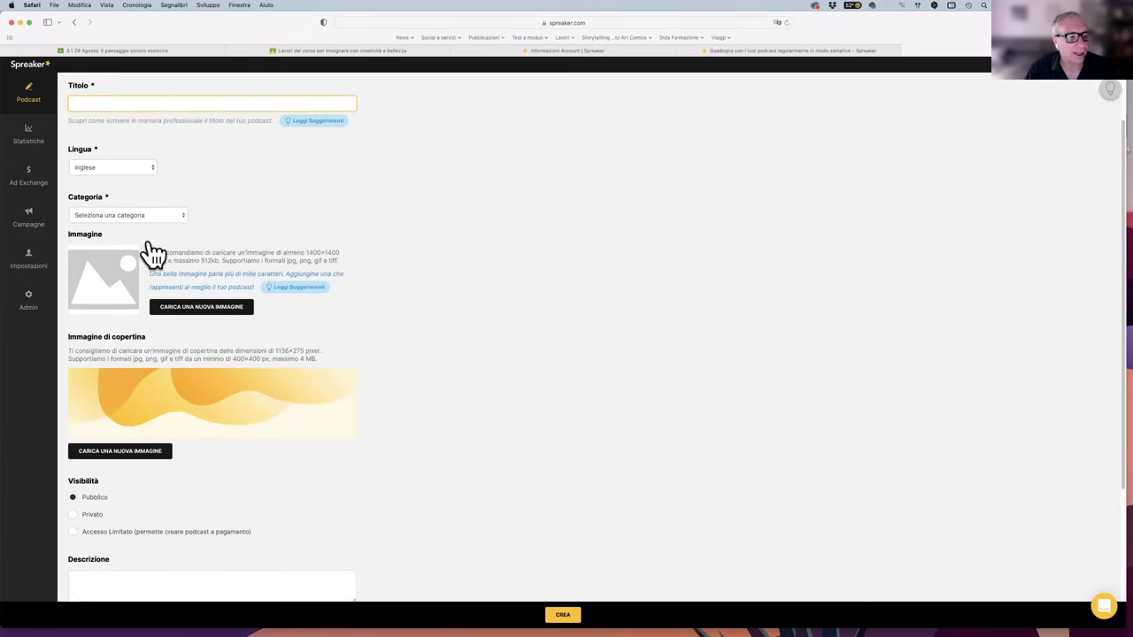
scroll(112, 251, down, 3)
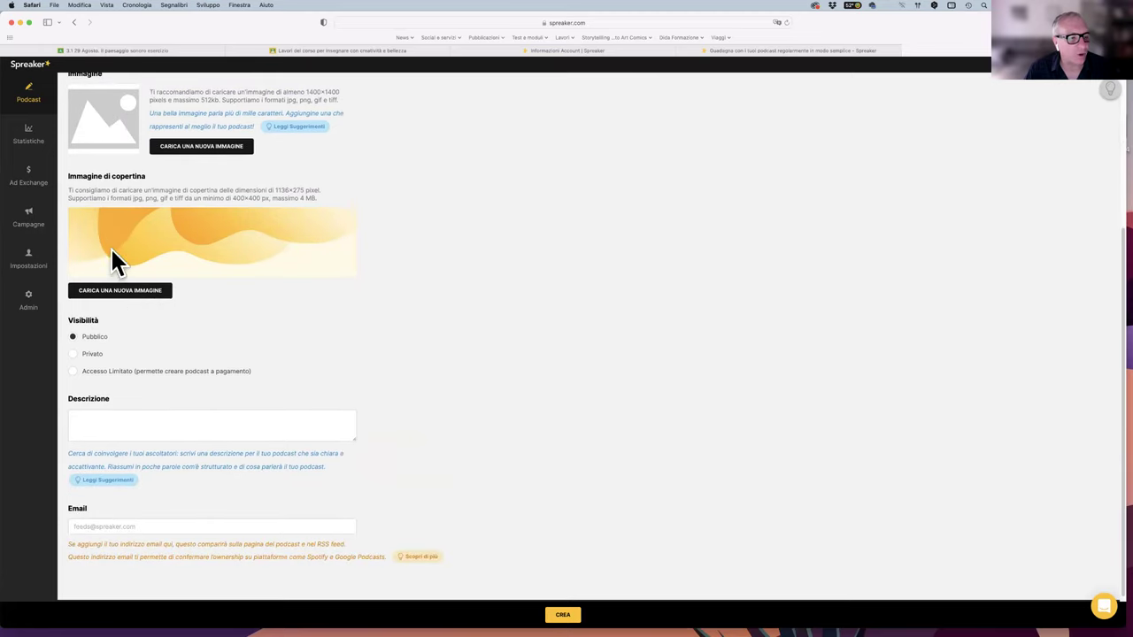
scroll(161, 337, down, 2)
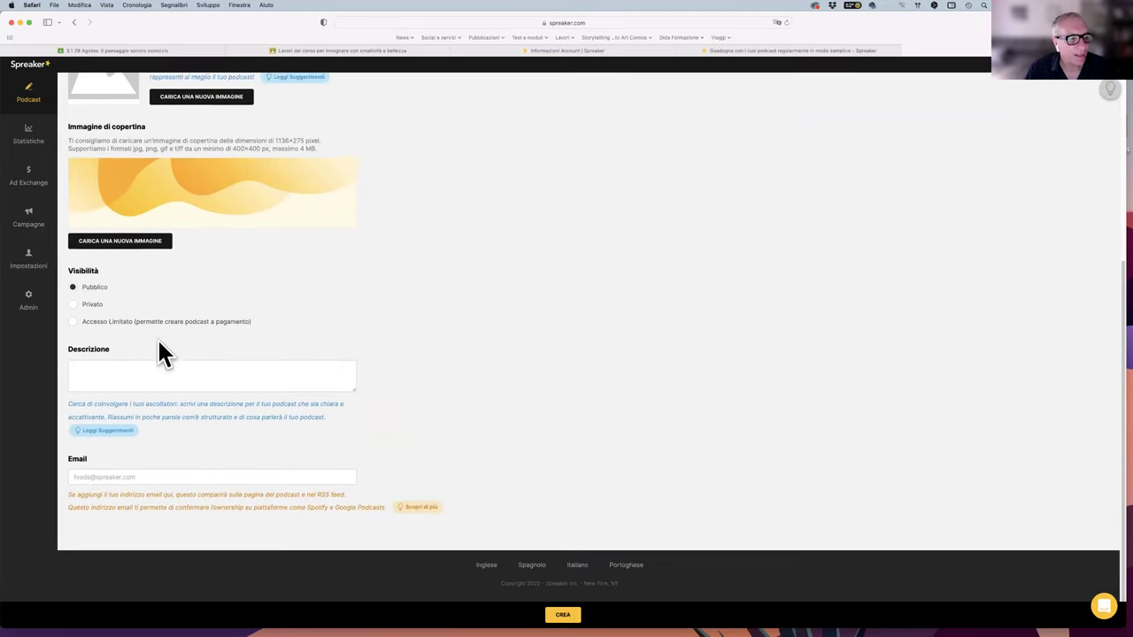
click(75, 375)
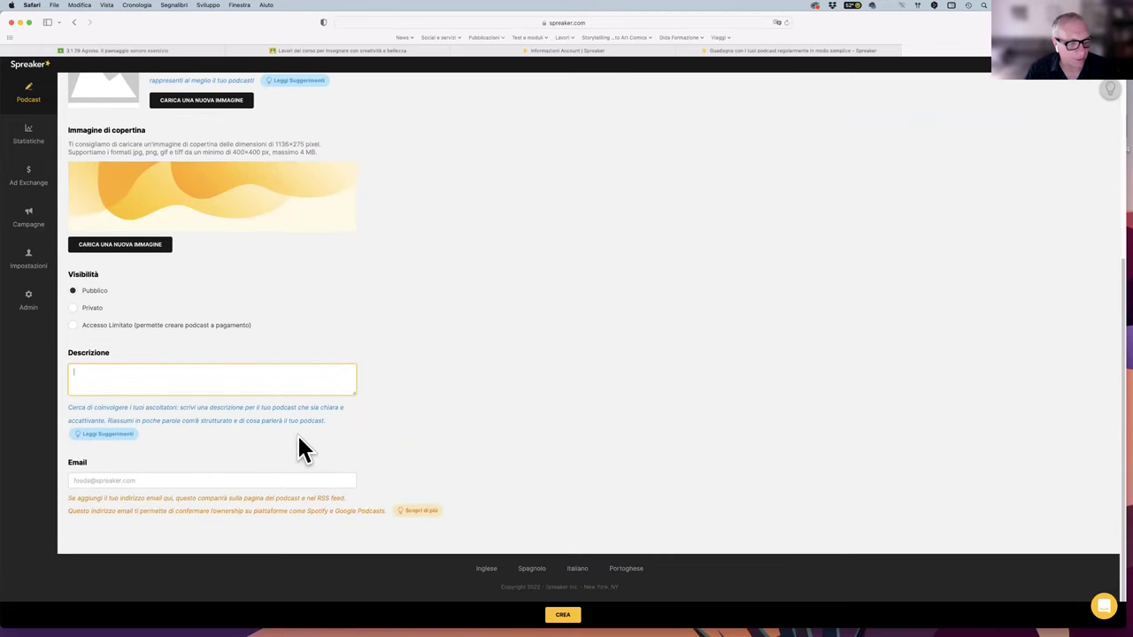
scroll(297, 433, up, 7)
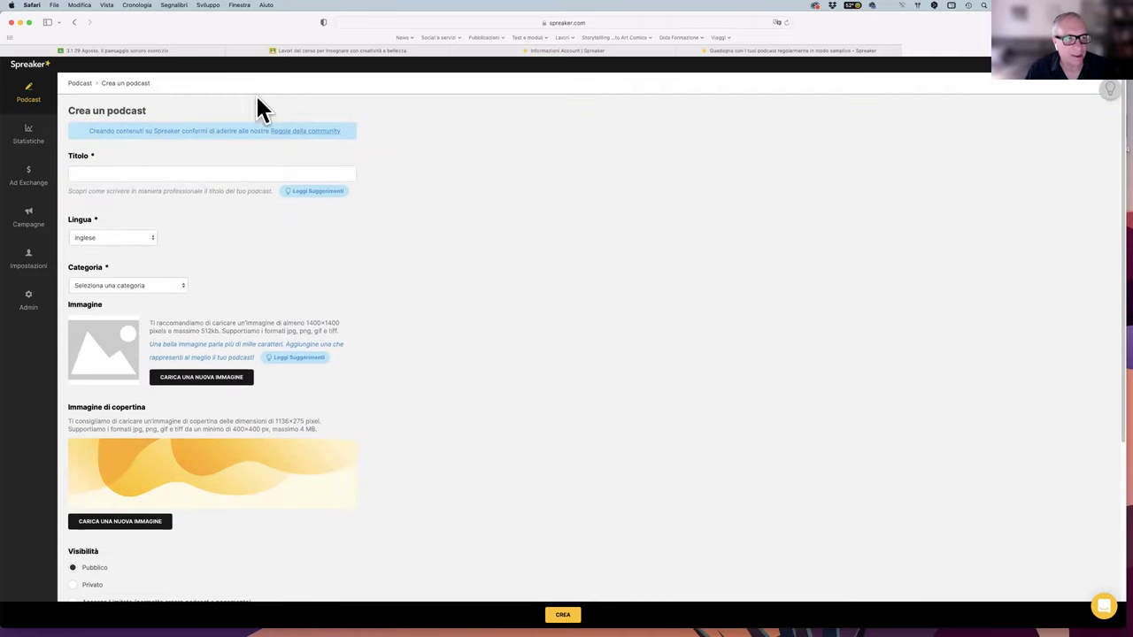
- Leave the new podcast form and open the dashboard of "L'America è un paese da svaligiare"
click(74, 22)
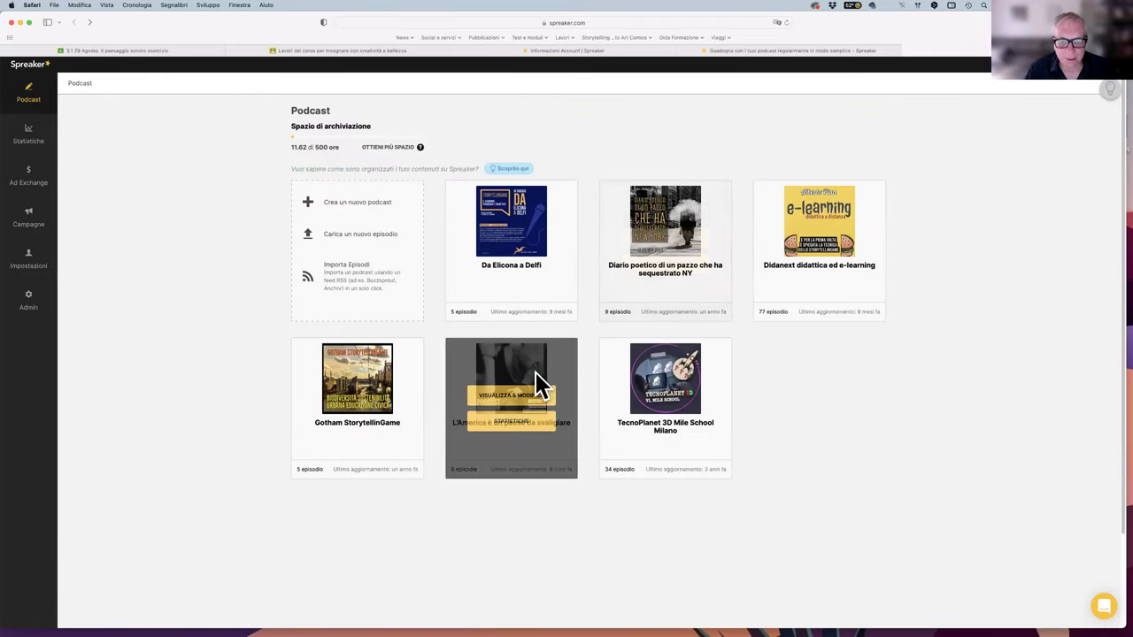
click(519, 405)
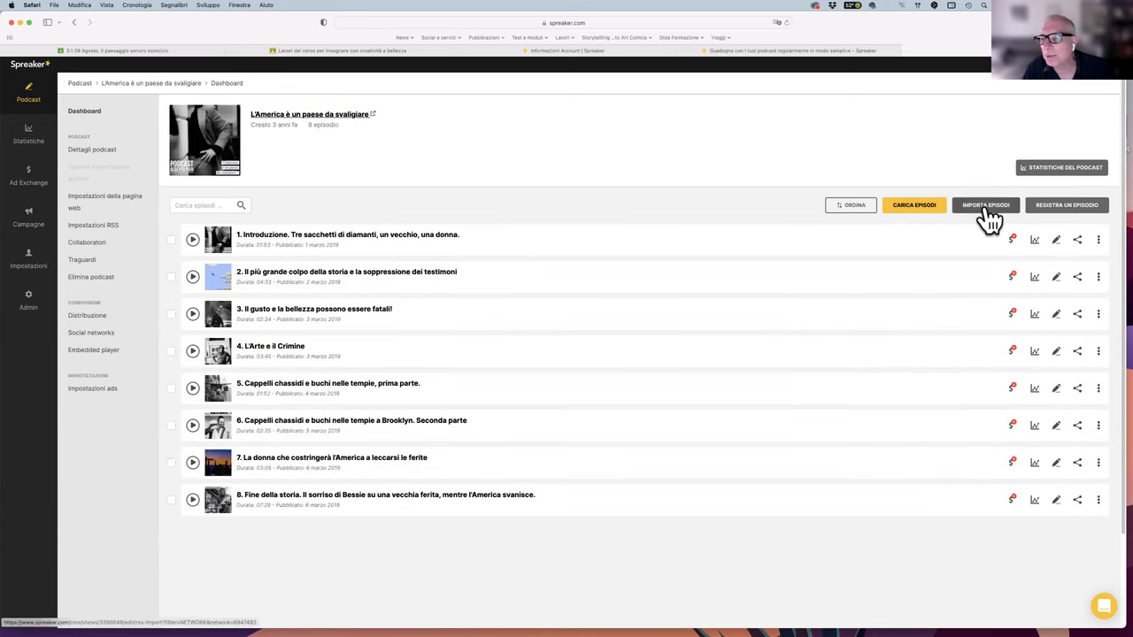
- Check the episode recording page, return to the dashboard, and open the podcast's public page to look through its episodes
click(1073, 208)
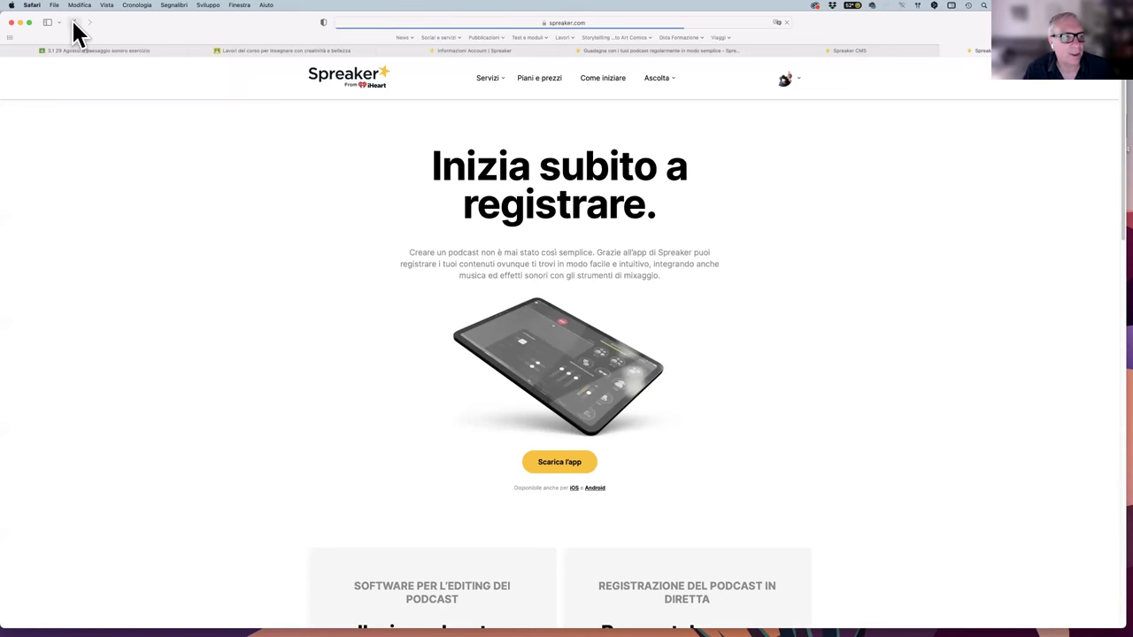
click(74, 23)
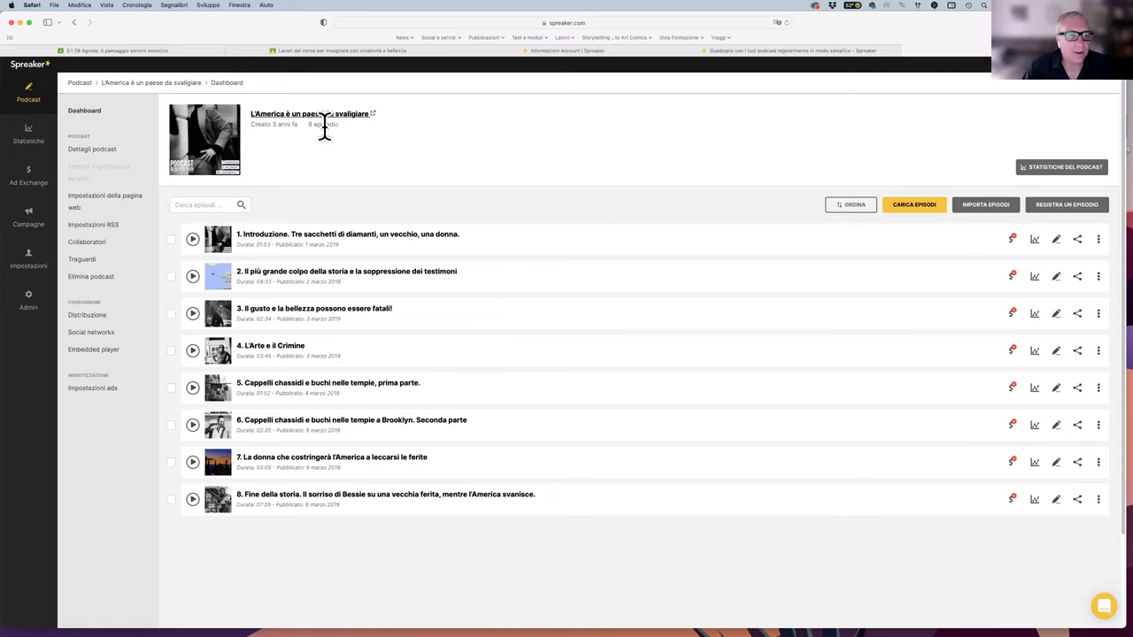
click(276, 113)
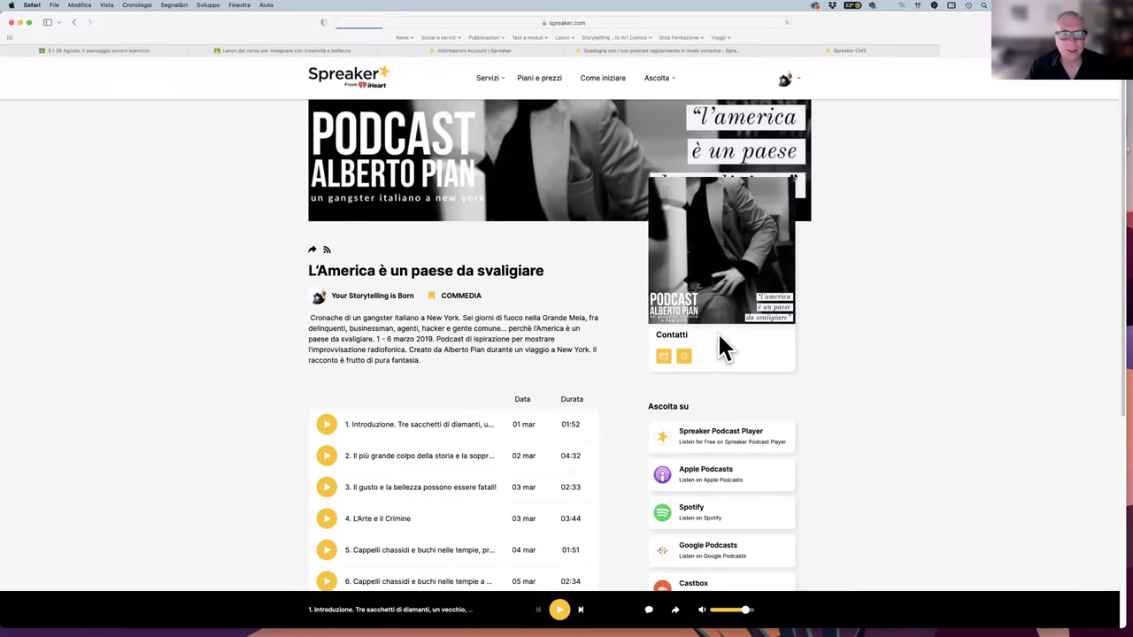
scroll(403, 234, down, 5)
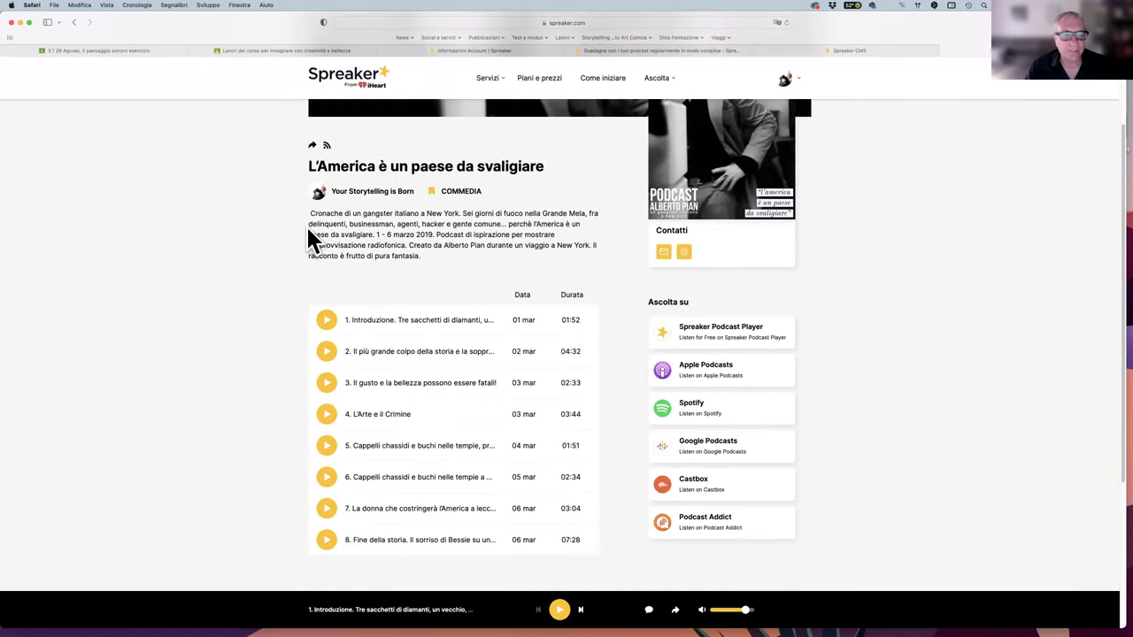
scroll(469, 241, down, 2)
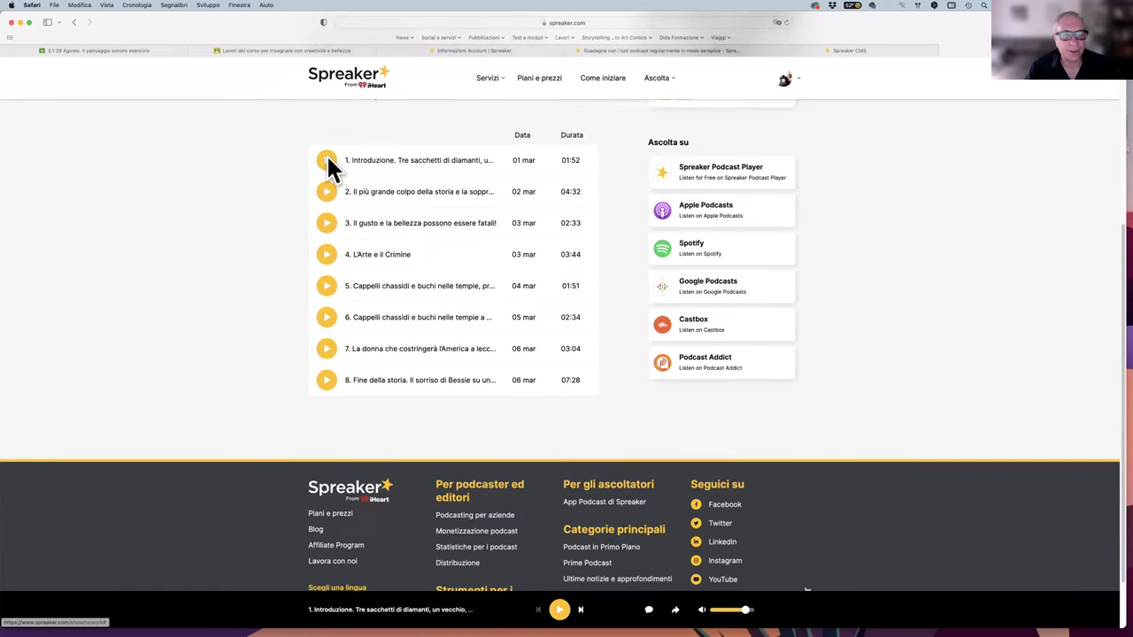
- Sample the first and second episodes on the podcast's public page, then pause playback
click(328, 161)
click(327, 192)
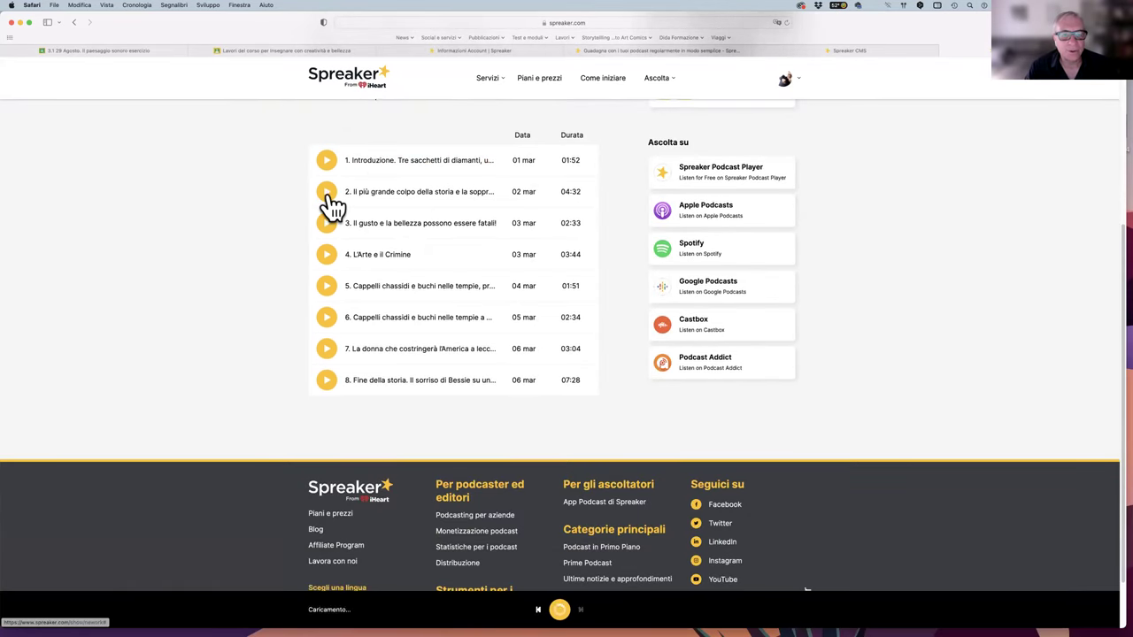
click(329, 197)
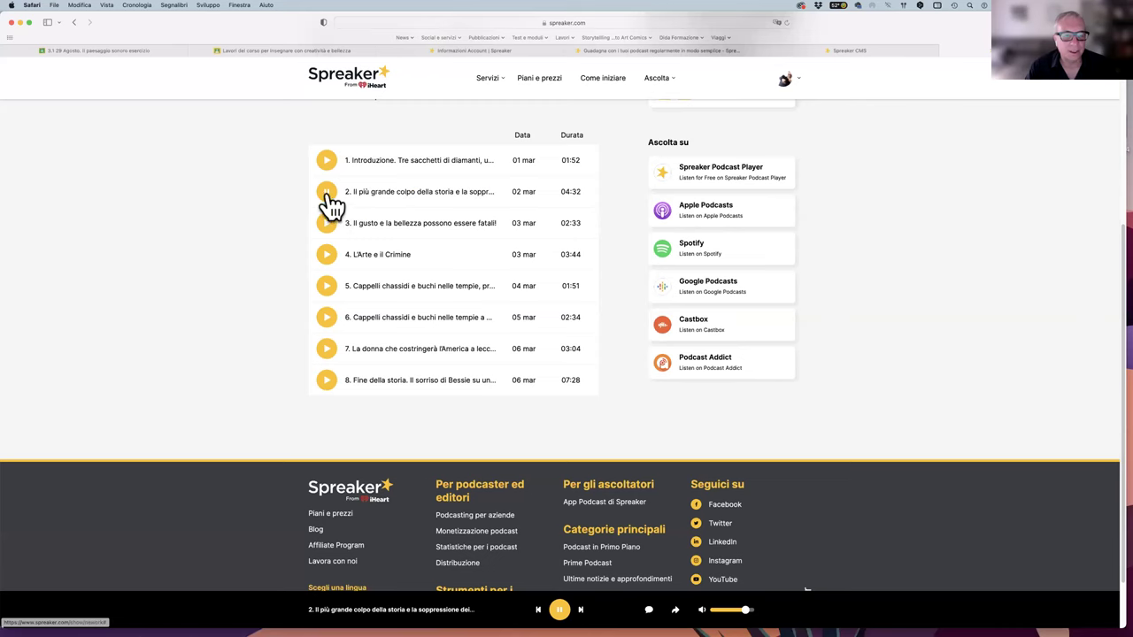
scroll(870, 364, down, 2)
click(559, 610)
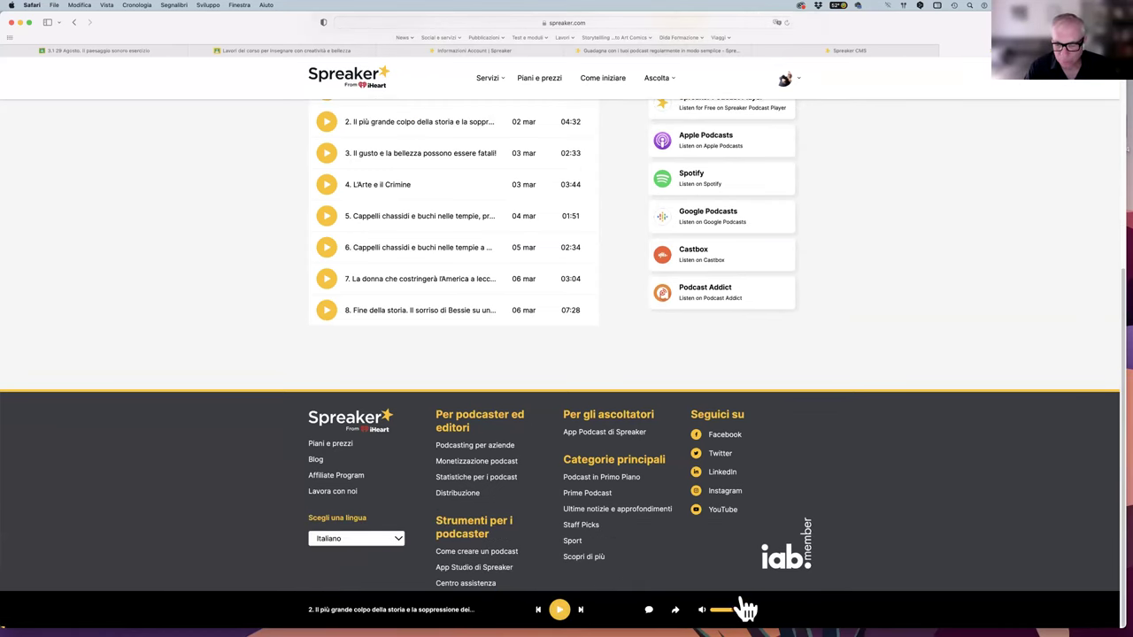
- View the podcast in Apple Podcasts from its public page, briefly play and pause audio there, and close the window
scroll(678, 399, up, 9)
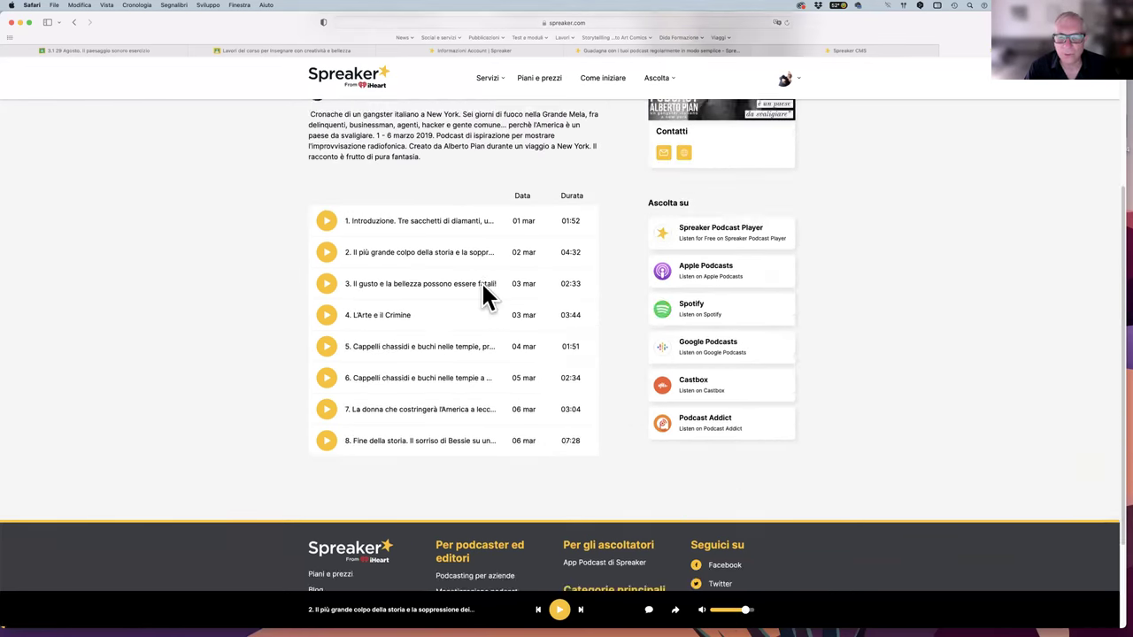
scroll(858, 369, down, 7)
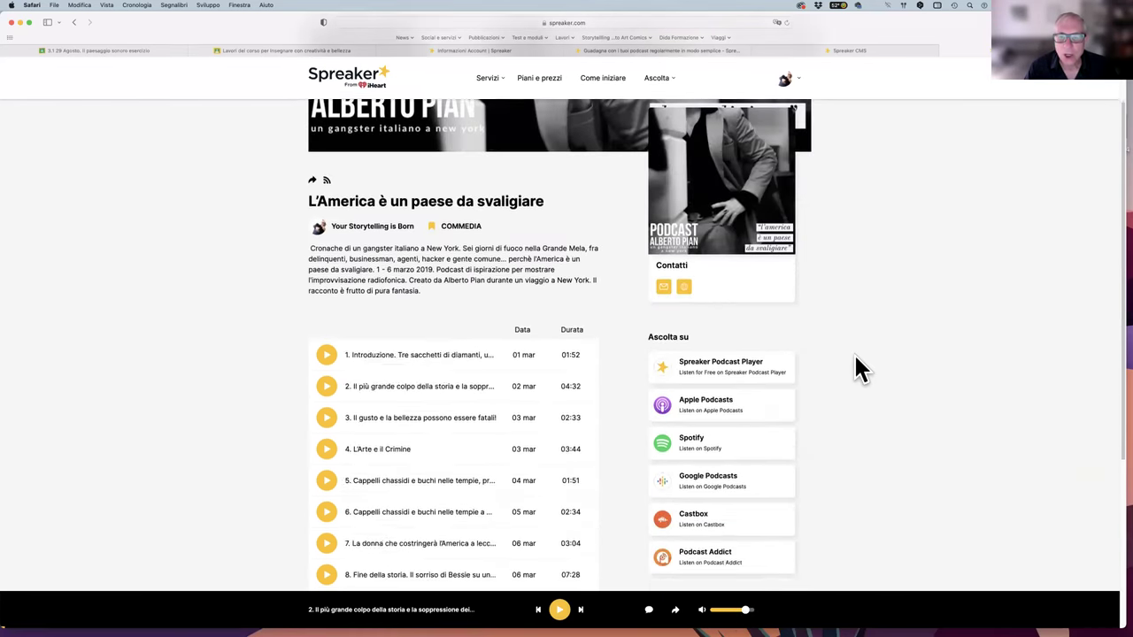
scroll(501, 128, up, 7)
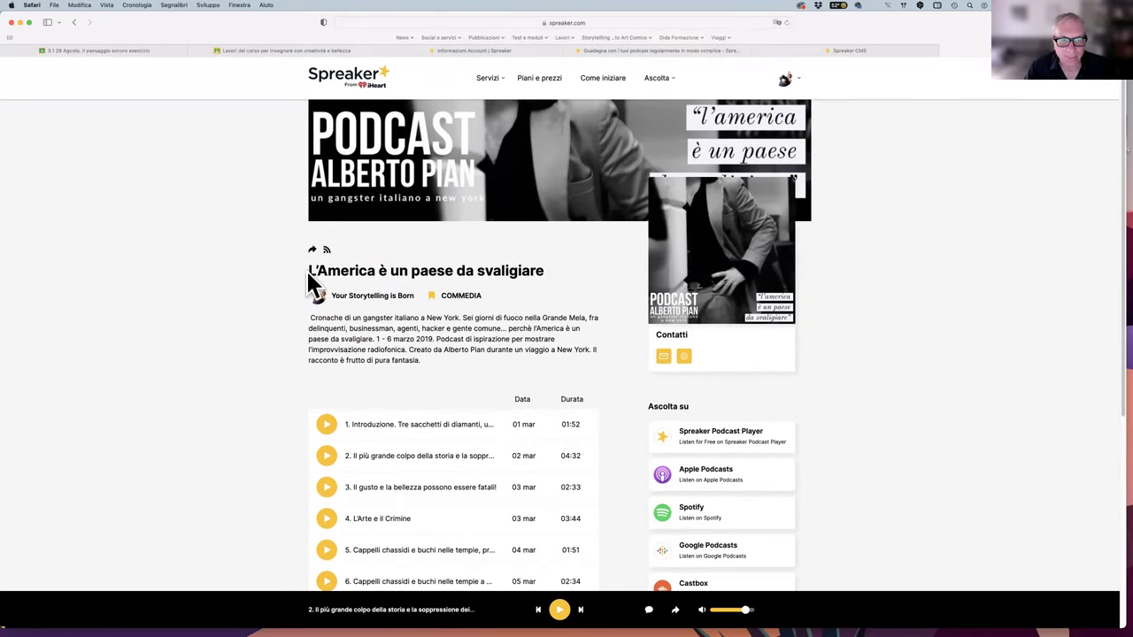
scroll(570, 283, down, 1)
scroll(575, 288, down, 7)
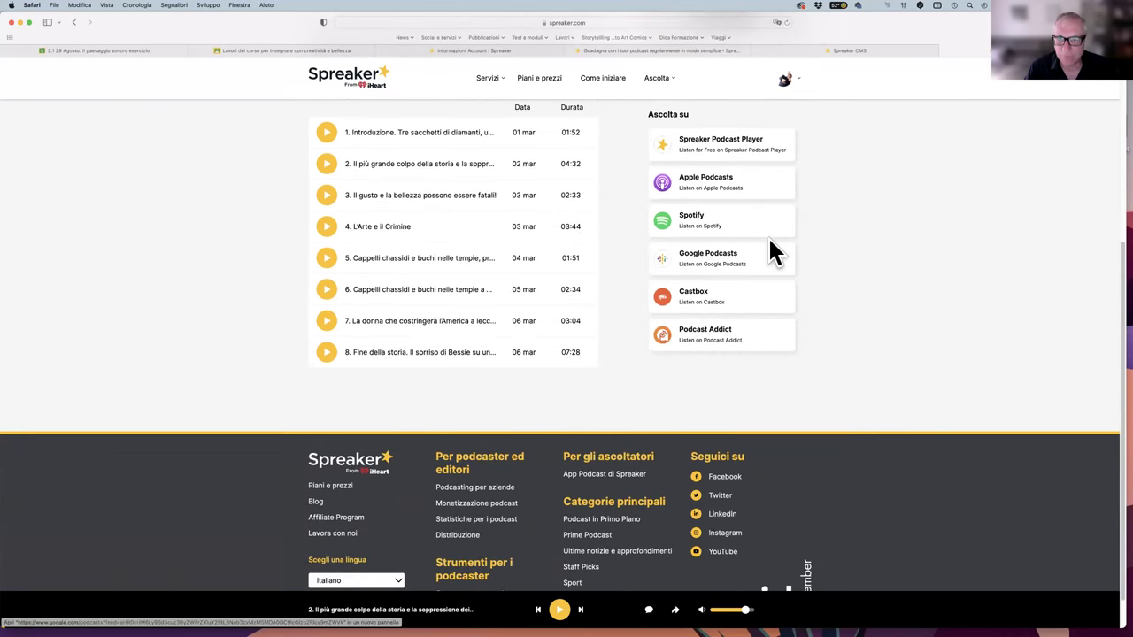
click(702, 181)
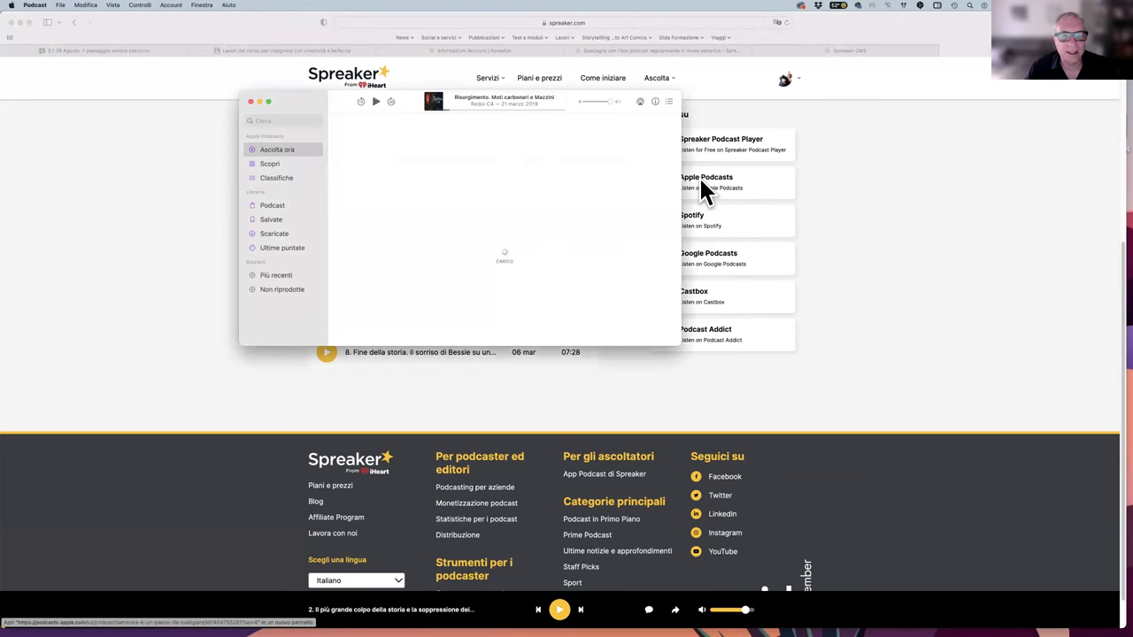
click(375, 102)
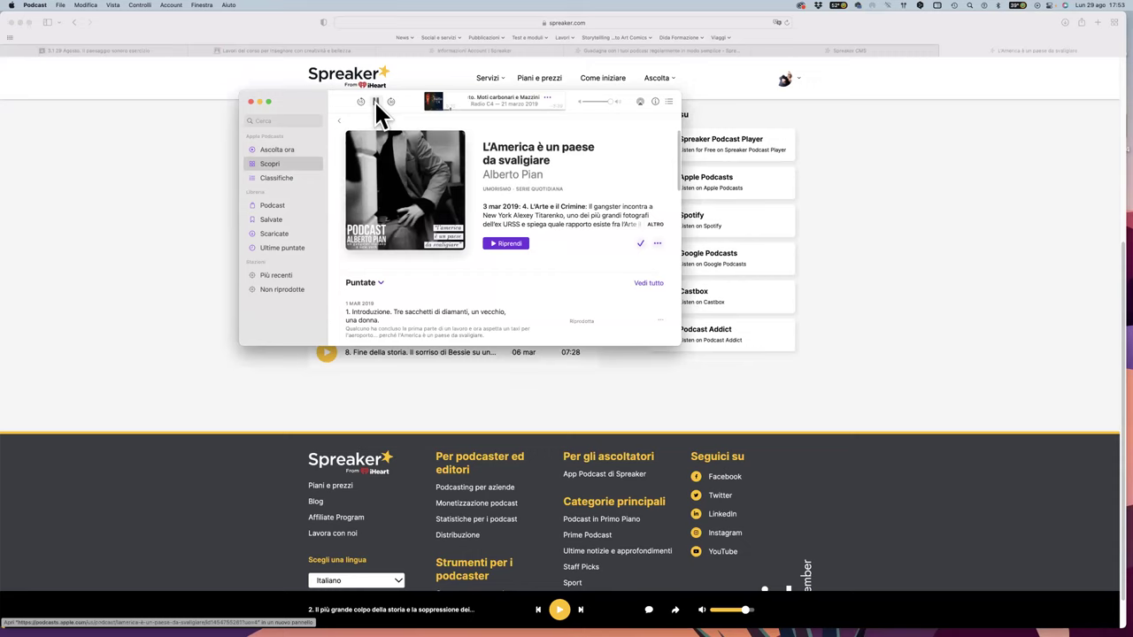
click(375, 102)
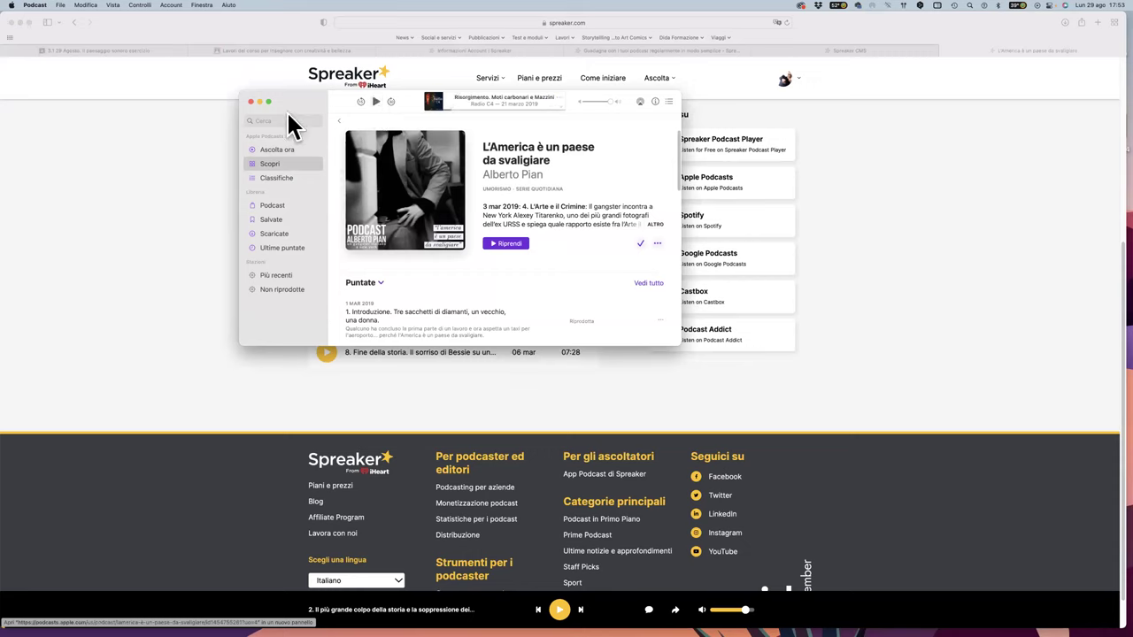
click(251, 102)
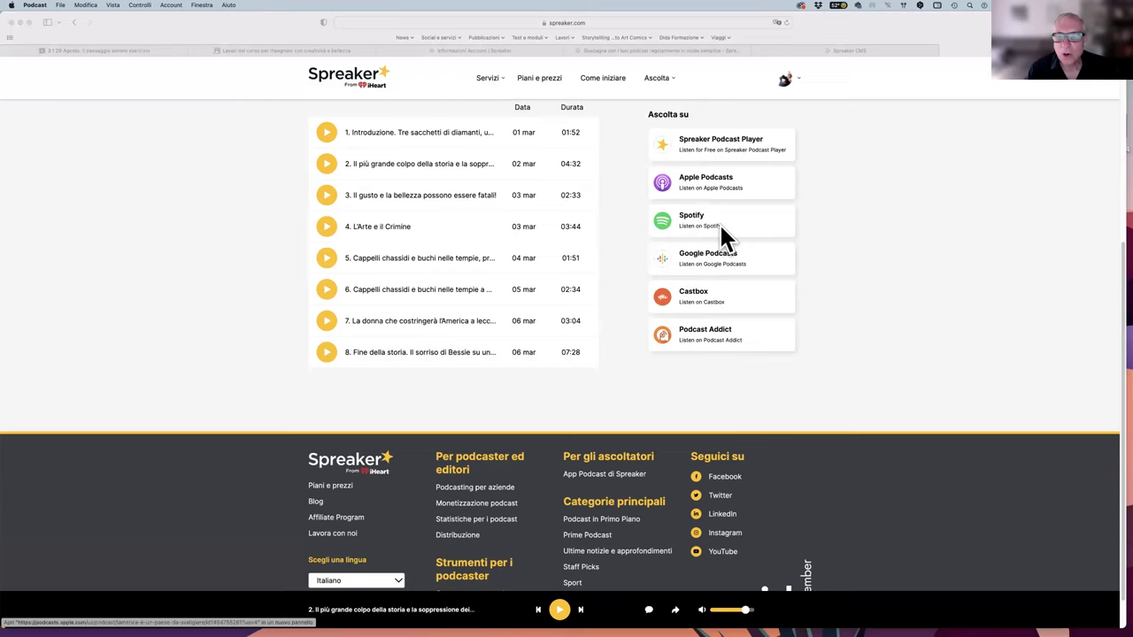
- Open the podcast's Spotify page, close it, and review the description, episodes and remaining listening platforms on the public page
click(695, 223)
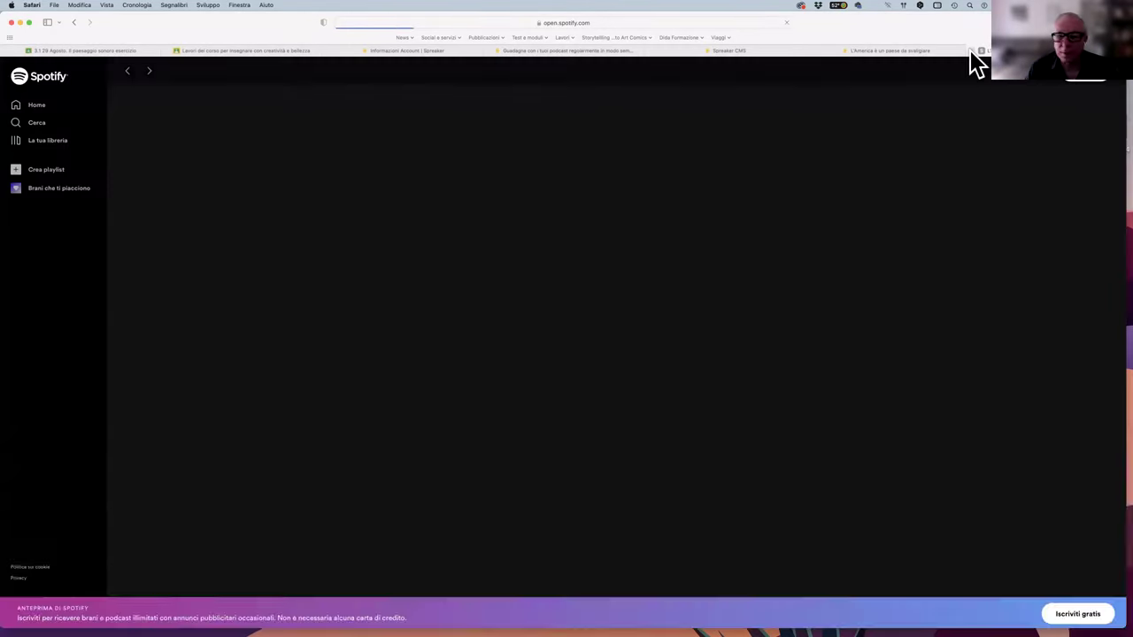
key(super+w)
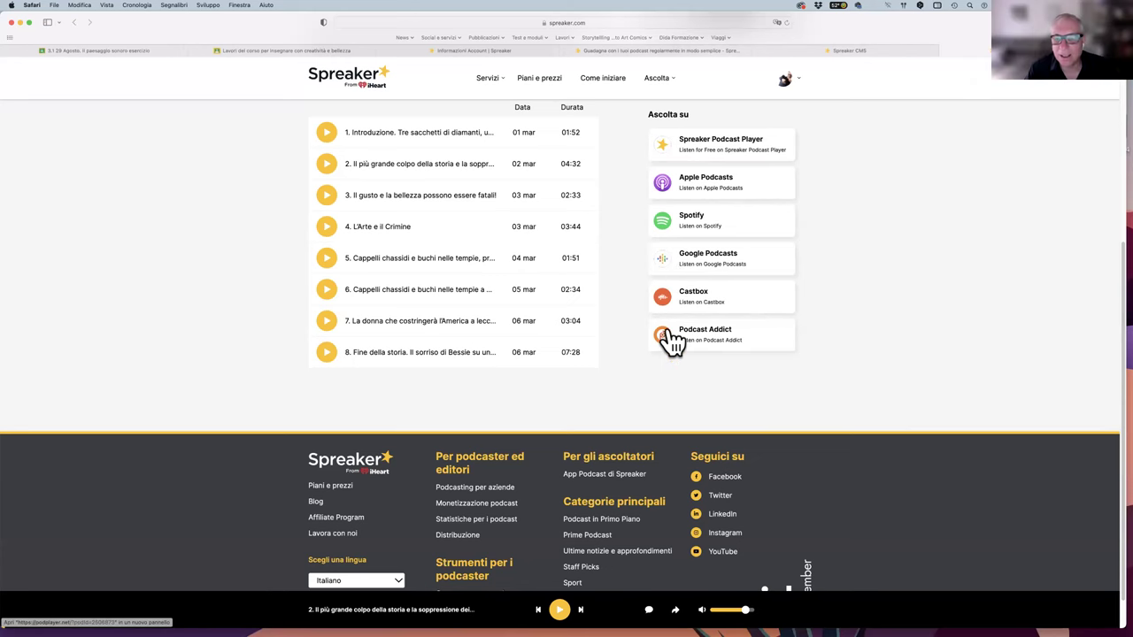
scroll(708, 332, down, 1)
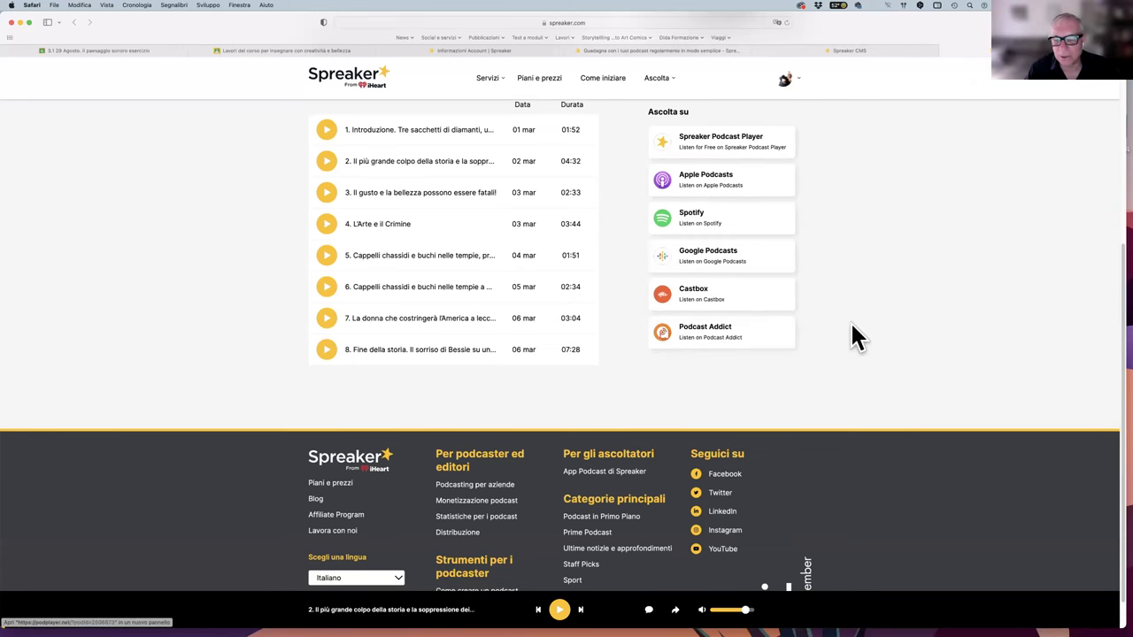
scroll(854, 336, up, 3)
scroll(783, 265, up, 1)
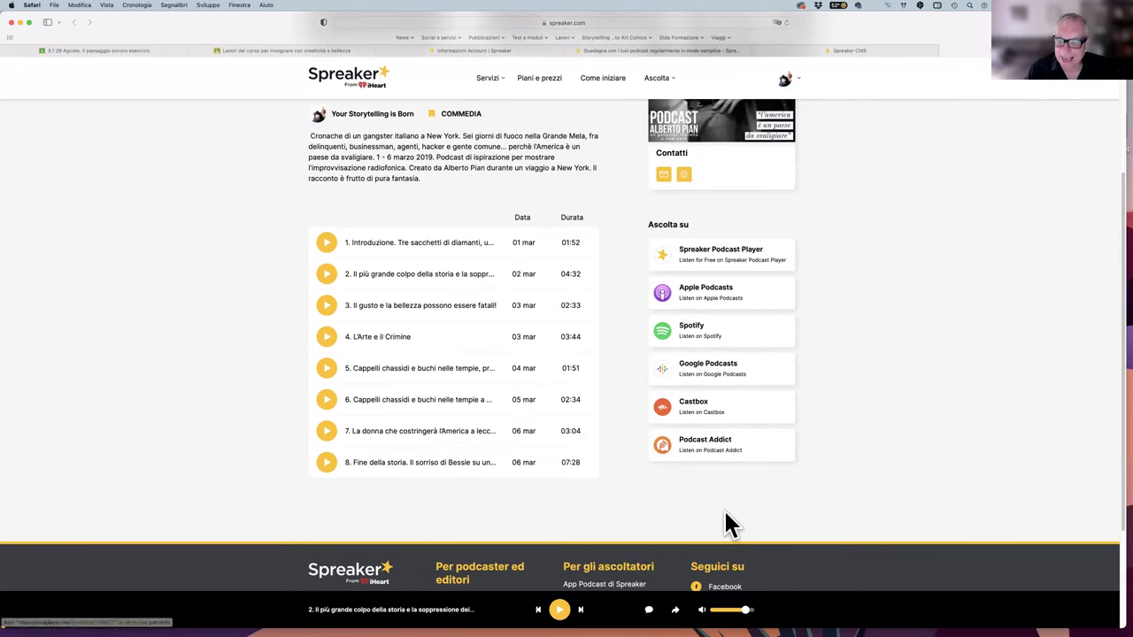
scroll(860, 318, up, 3)
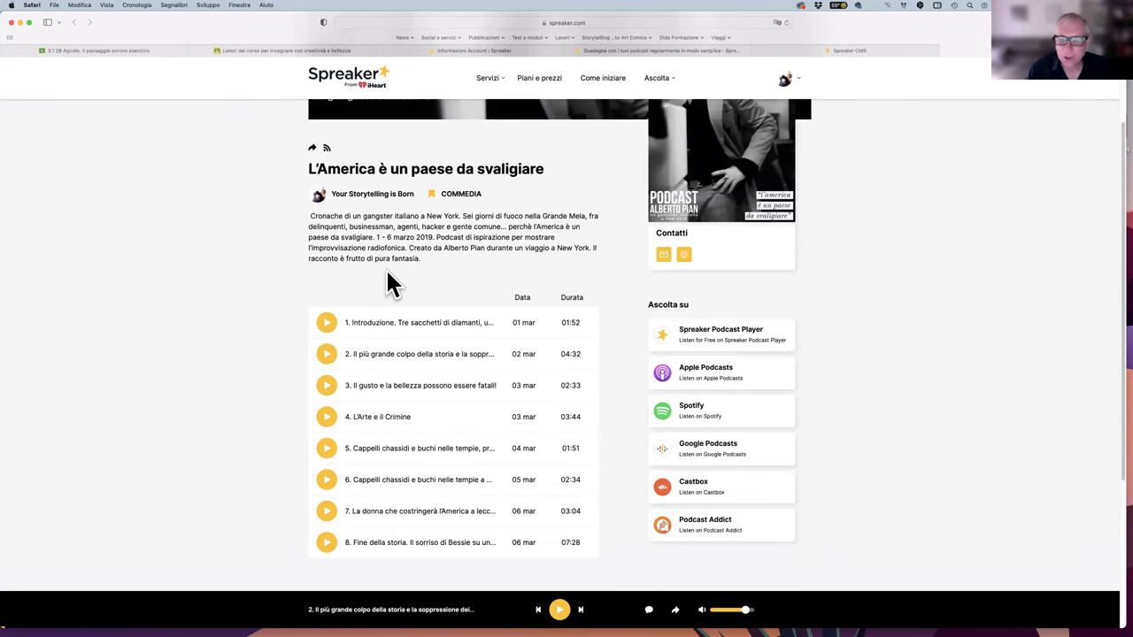
scroll(746, 350, down, 4)
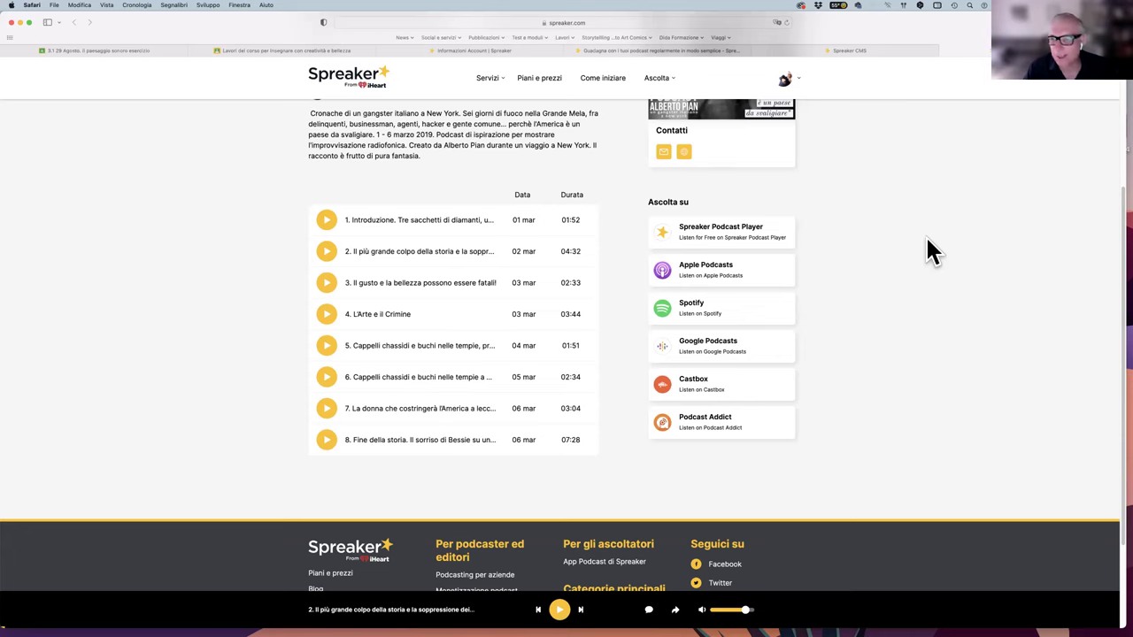
scroll(927, 252, up, 5)
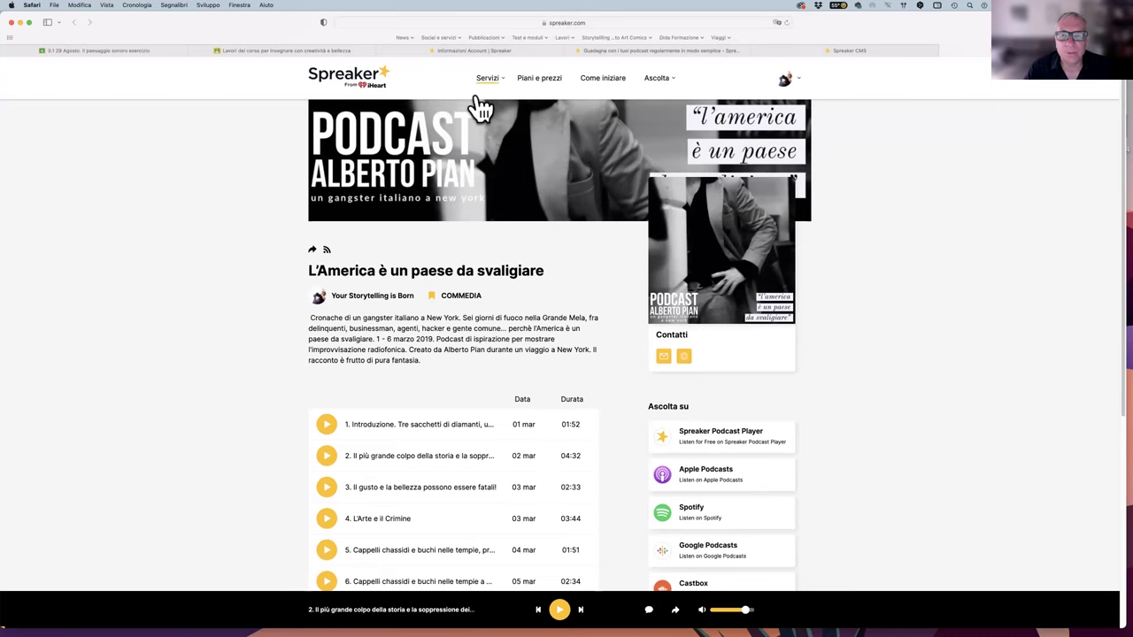
- Open podcast management from the account options and shrink the browser window to uncover the desktop around it
click(784, 81)
click(758, 112)
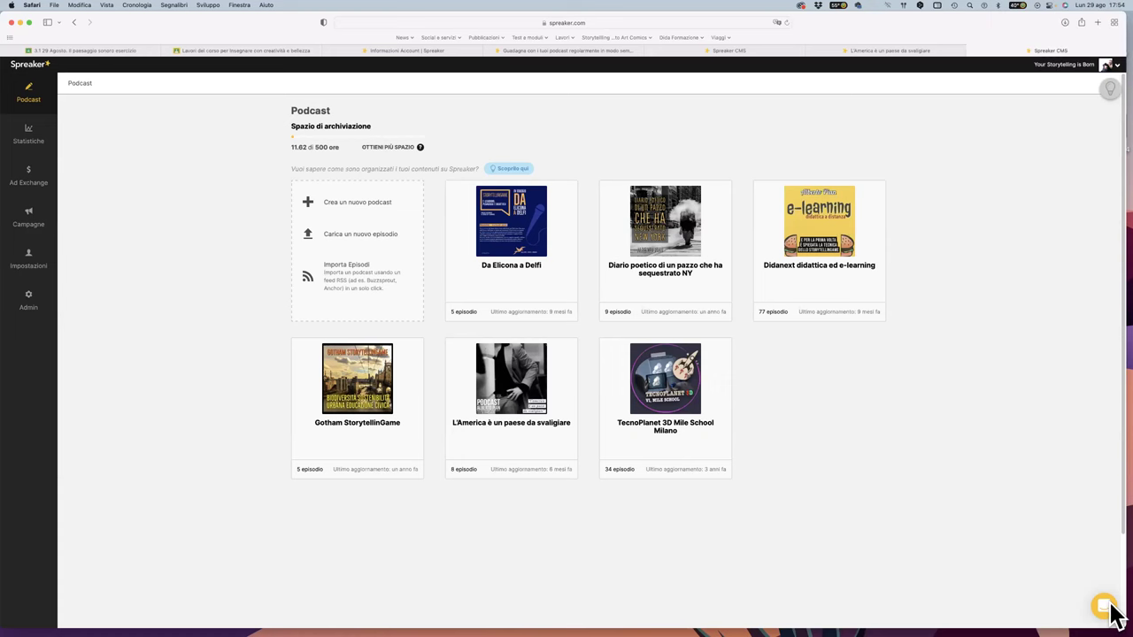
drag(1108, 614, 1018, 563)
drag(134, 35, 194, 36)
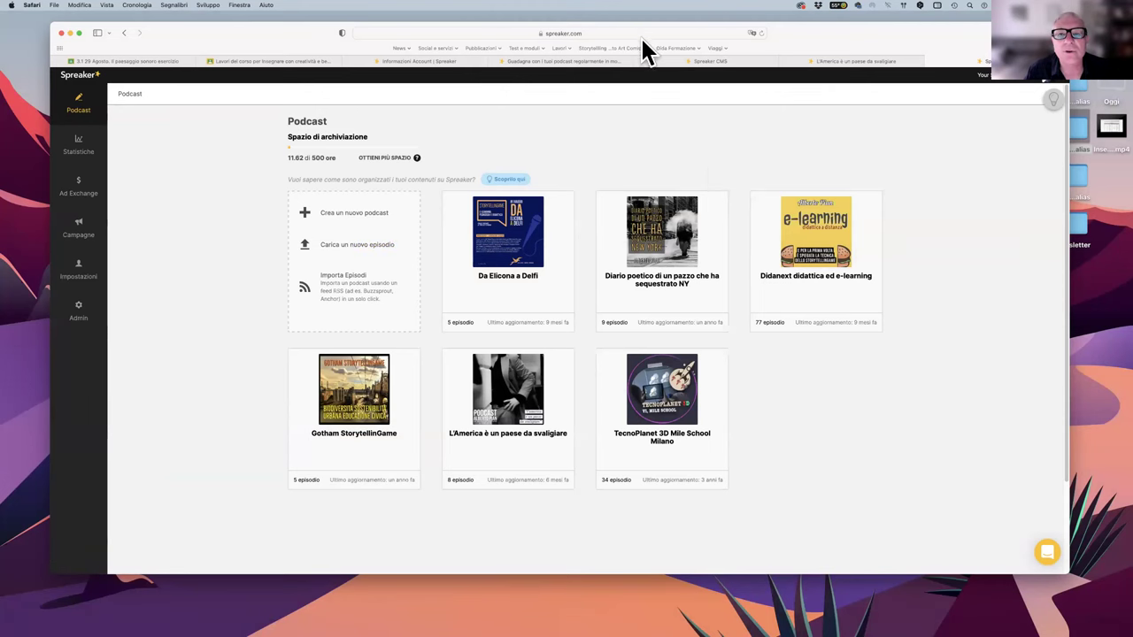
- Switch to QuickTime Player and open a new movie recording window showing the iPad screen
mouse_move(729, 612)
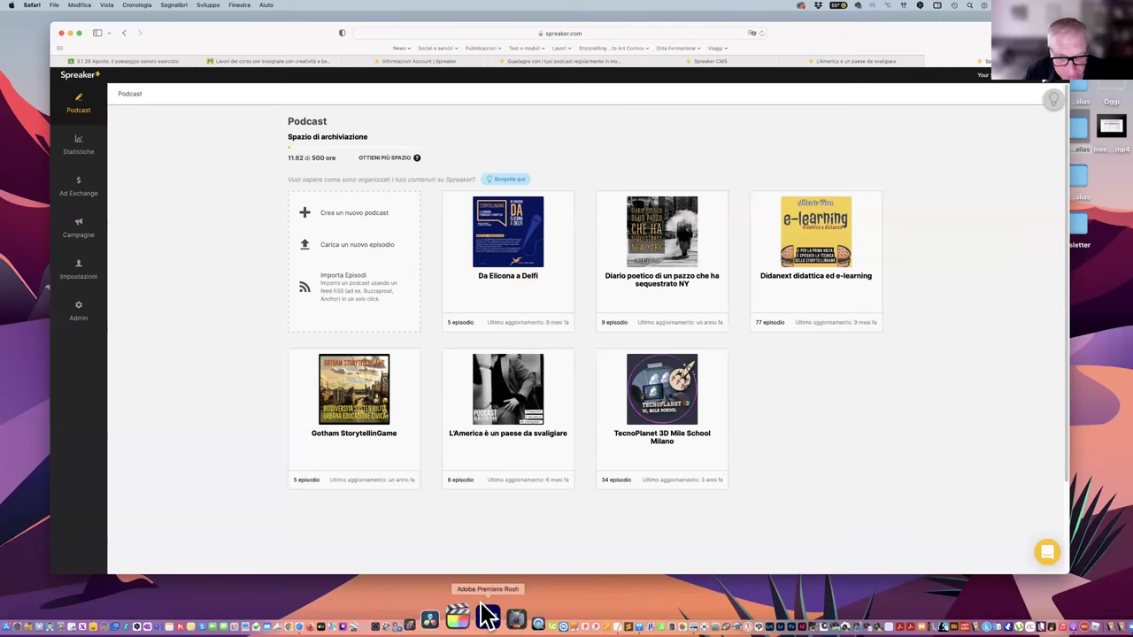
click(502, 616)
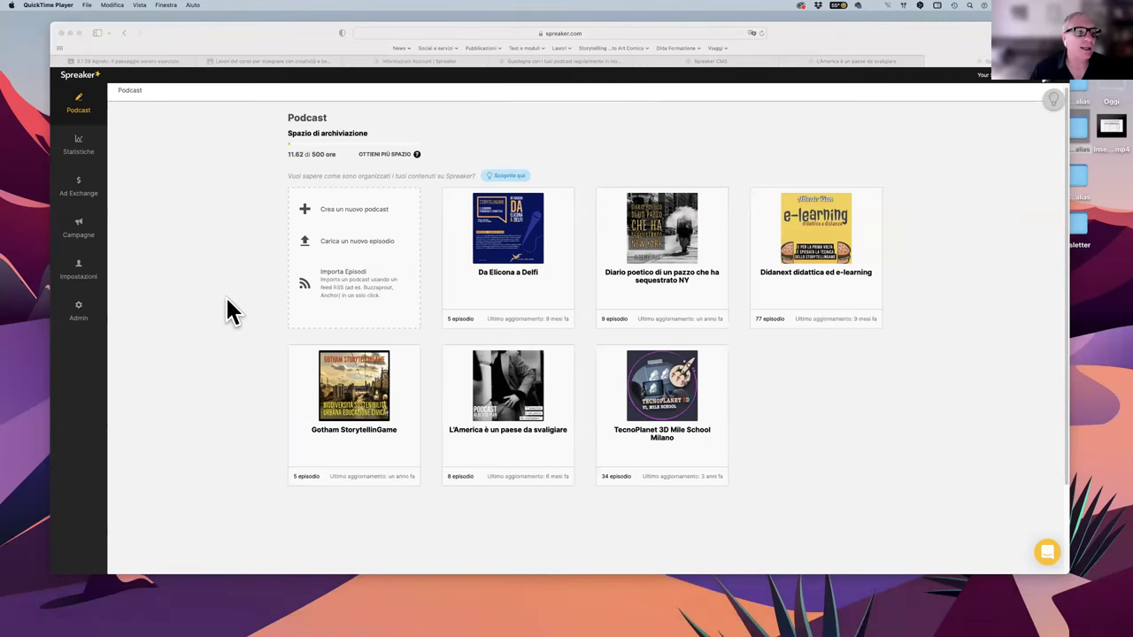
click(85, 7)
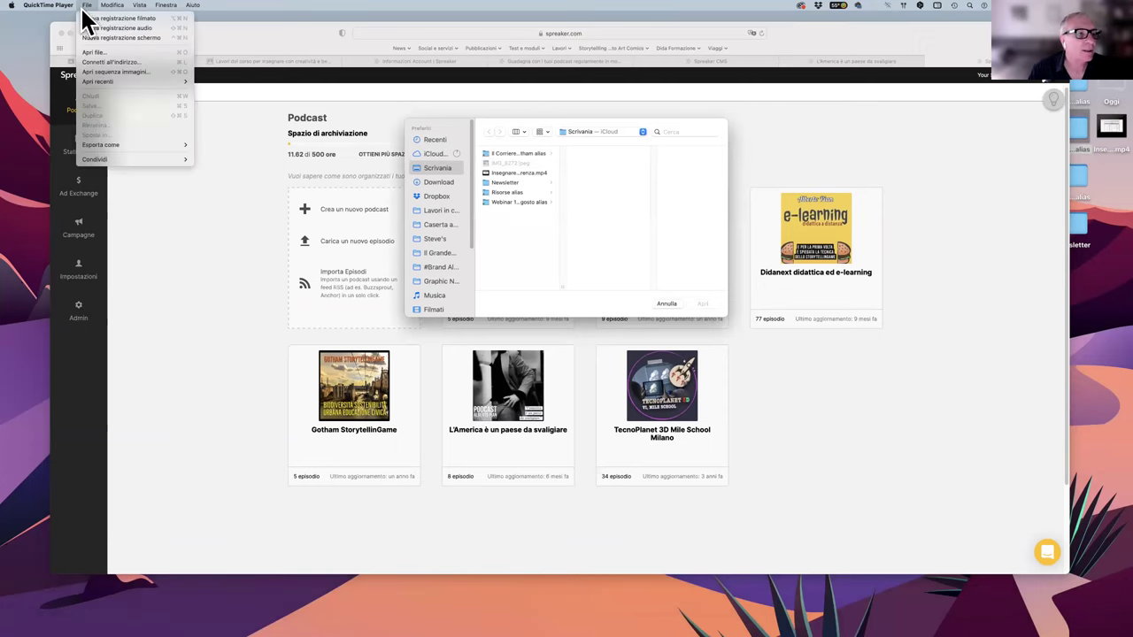
click(84, 18)
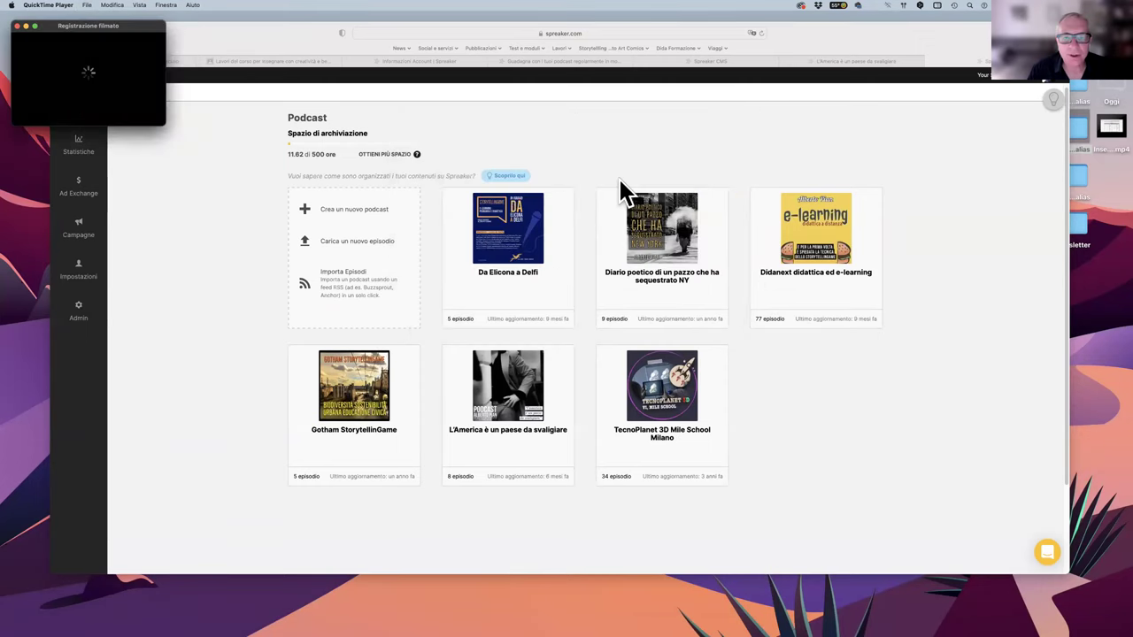
click(101, 91)
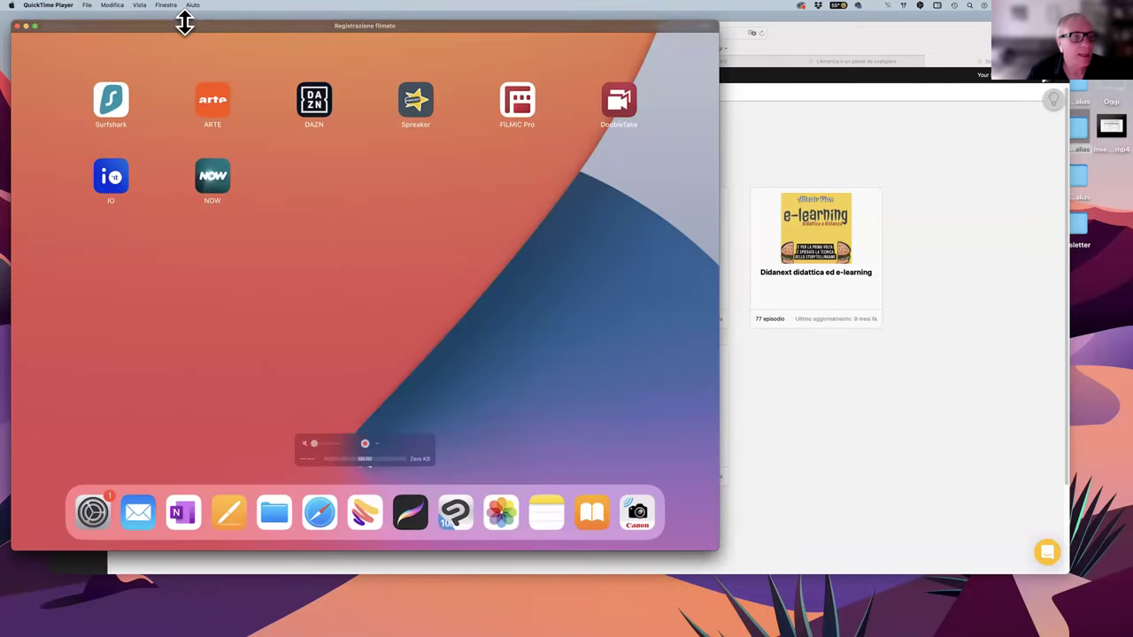
- Move and enlarge the movie recording window, and open the Spreaker Studio app on the mirrored iPad
drag(182, 26, 314, 19)
drag(847, 541, 1091, 619)
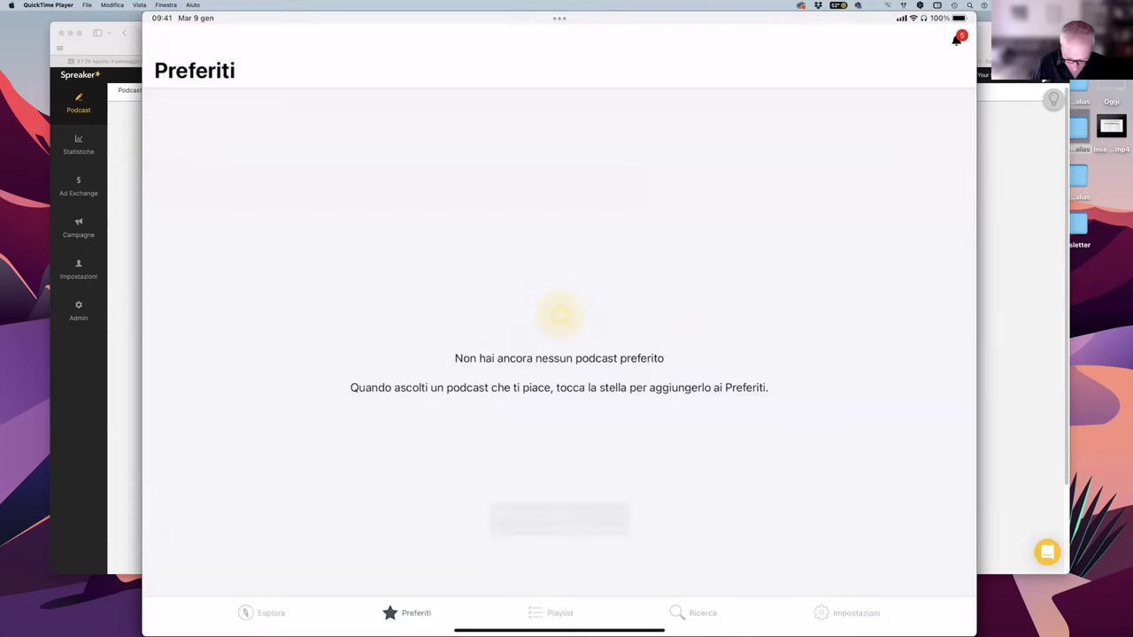
mouse_move(595, 209)
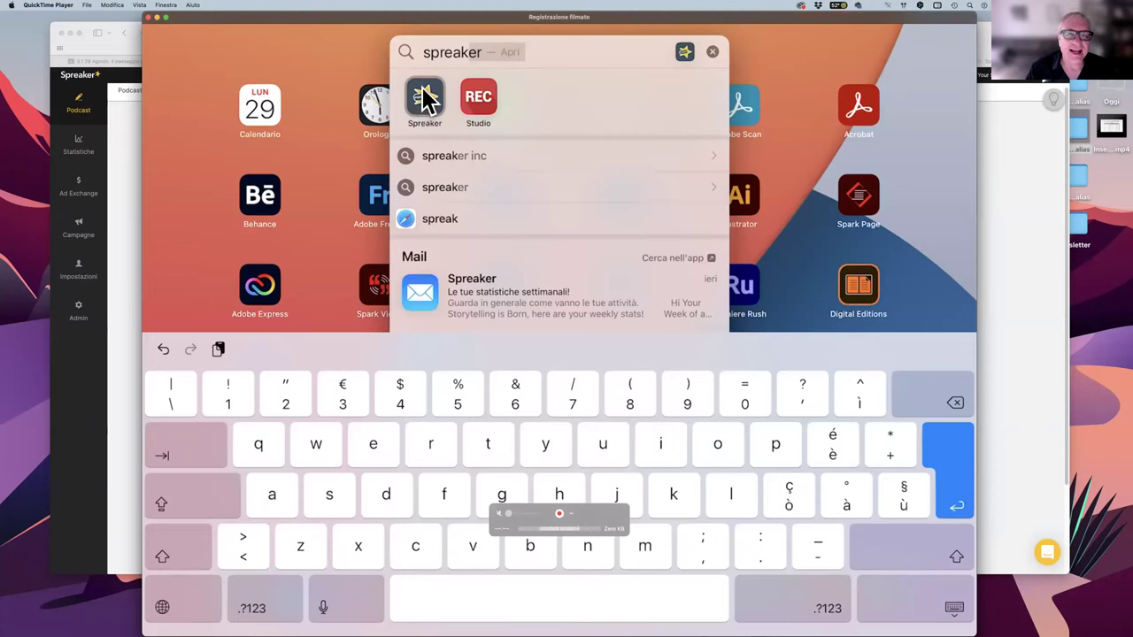
click(478, 121)
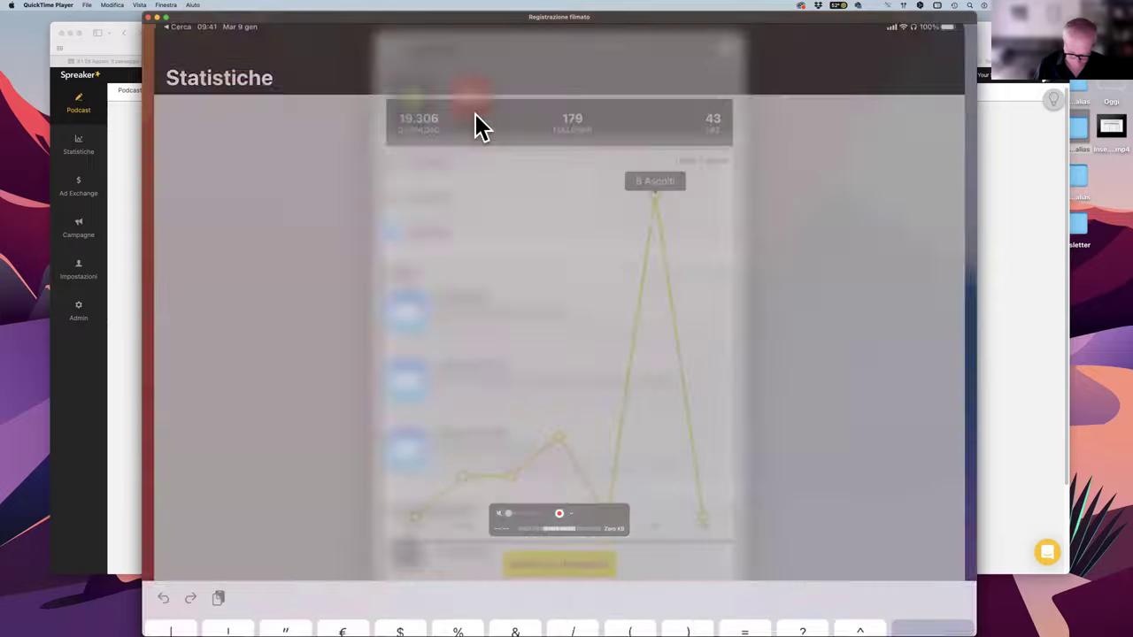